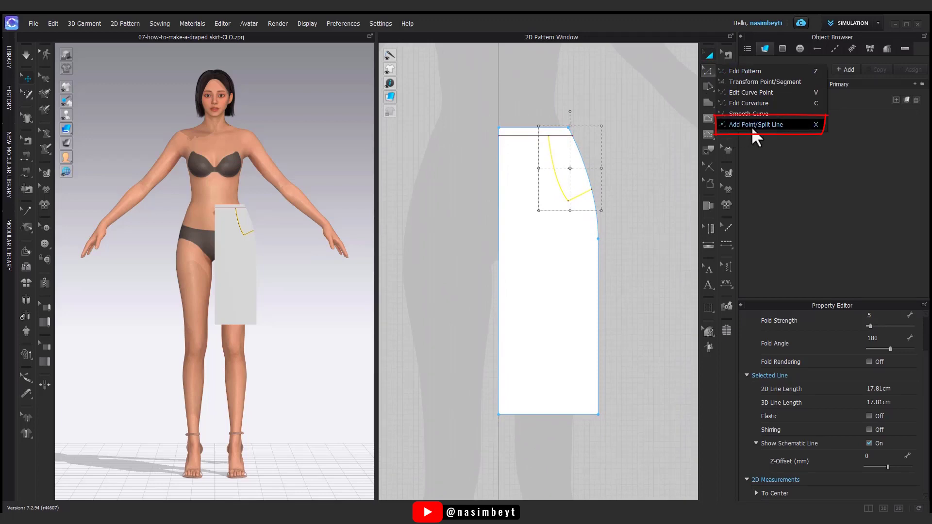
# Add a point on the side seam where the pocket line meets it, and toggle the line length display
pyautogui.click(752, 125)
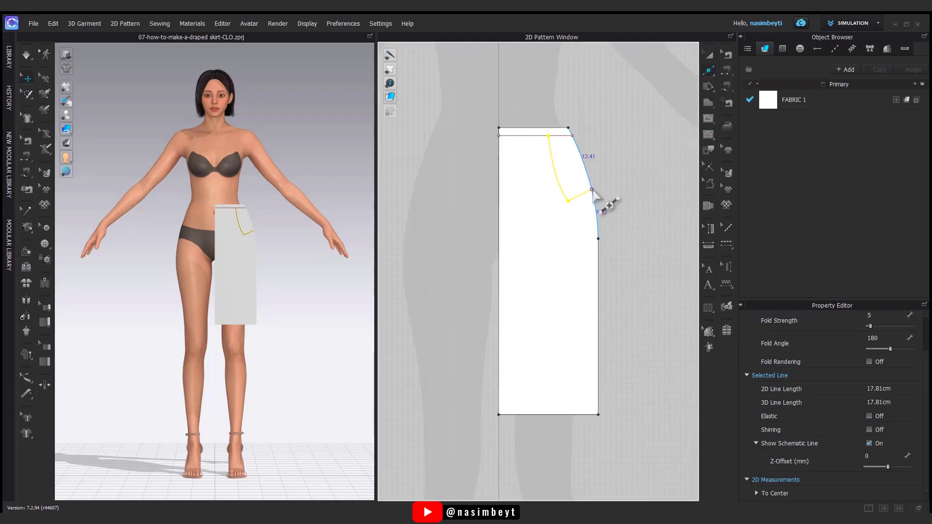
pyautogui.click(593, 192)
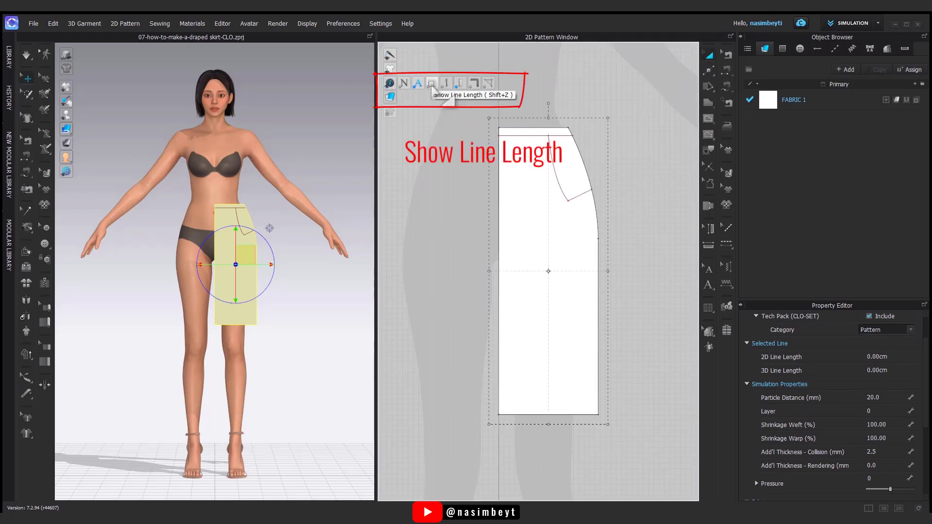
pyautogui.click(433, 85)
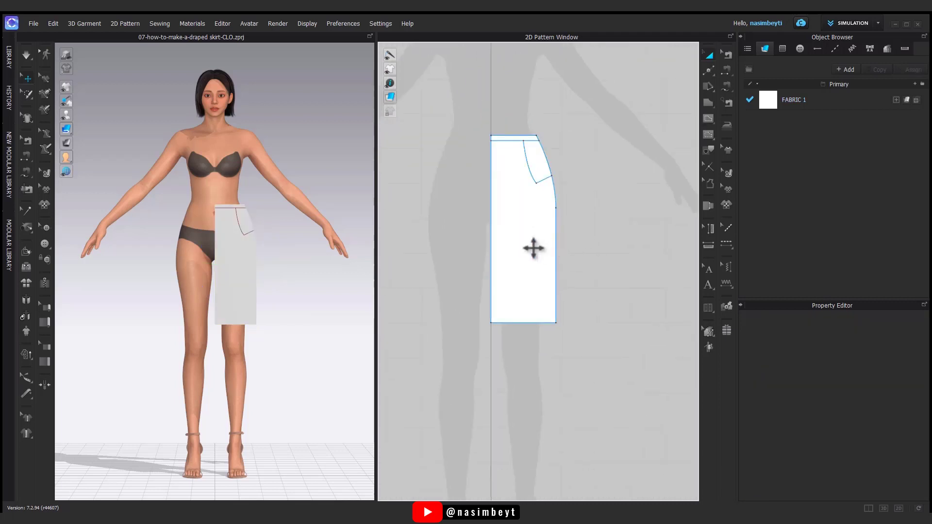
# Unfold the half skirt pattern along its straight center front line to make a full front panel
pyautogui.moveTo(534, 249); pyautogui.dragTo(562, 279, button='middle')
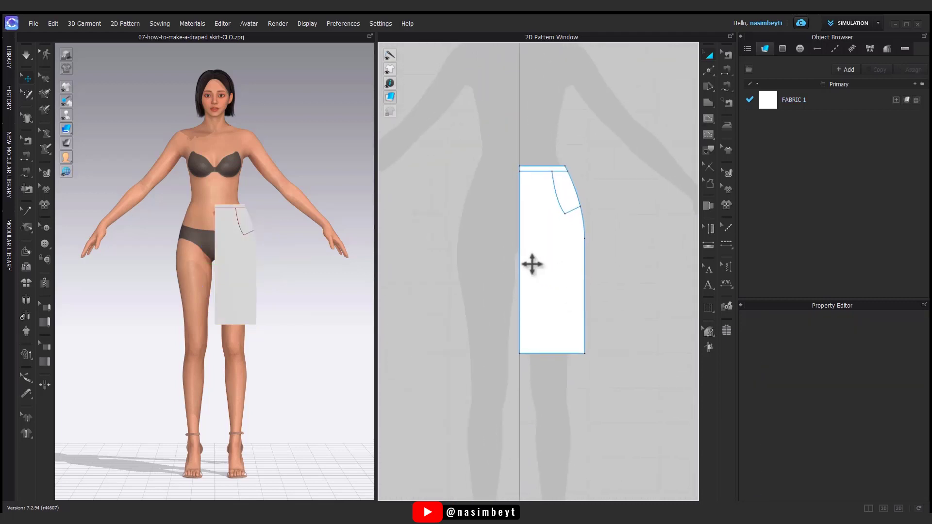
pyautogui.click(710, 72)
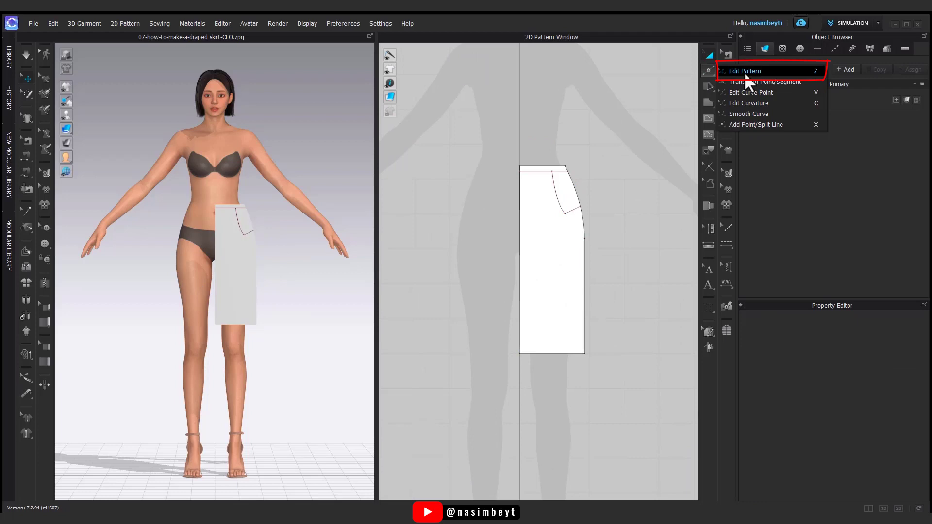
pyautogui.click(745, 72)
pyautogui.click(521, 294)
pyautogui.rightClick(519, 281)
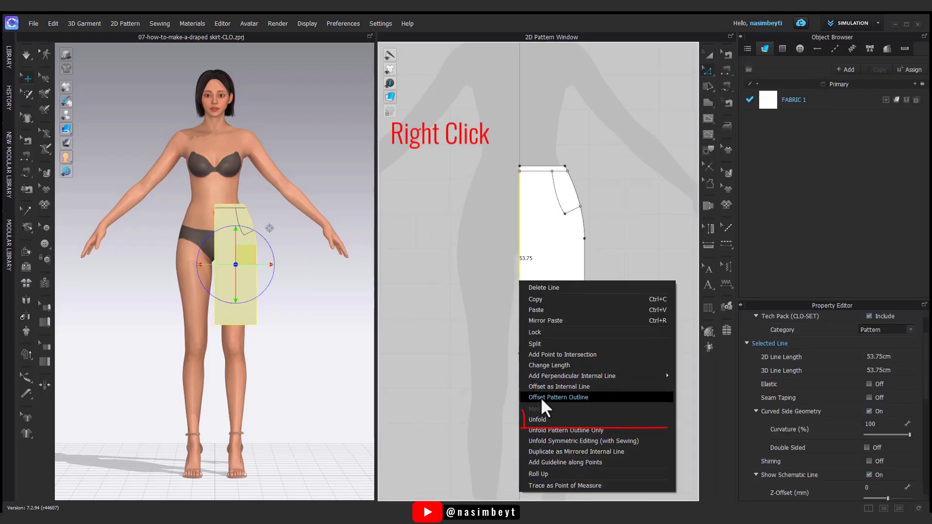
pyautogui.click(540, 419)
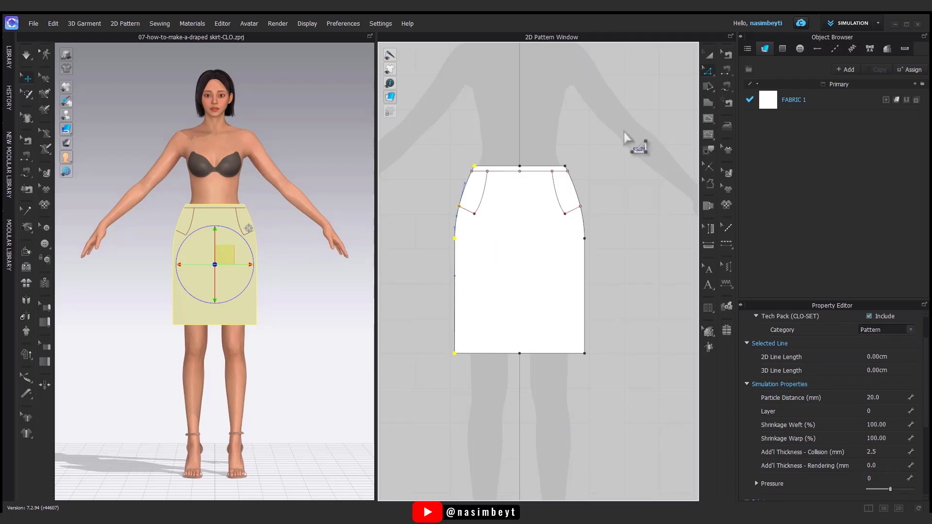
# Copy the full front skirt panel and paste the duplicate beside it in the 2D pattern window
pyautogui.click(711, 56)
pyautogui.click(613, 272)
pyautogui.scroll(-1, 637, 312)
pyautogui.moveTo(637, 311); pyautogui.dragTo(559, 280, button='middle')
pyautogui.click(465, 243)
pyautogui.hotkey('ctrl', 'v')
pyautogui.click(613, 241)
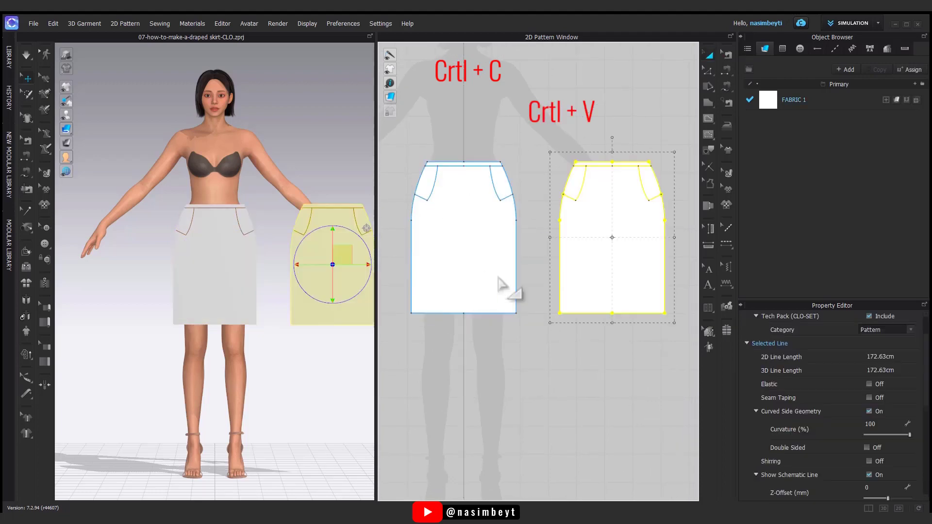
# Move the duplicated skirt panel behind the avatar's hips in 3D as the back panel
pyautogui.moveTo(272, 265); pyautogui.dragTo(312, 266, button='right')
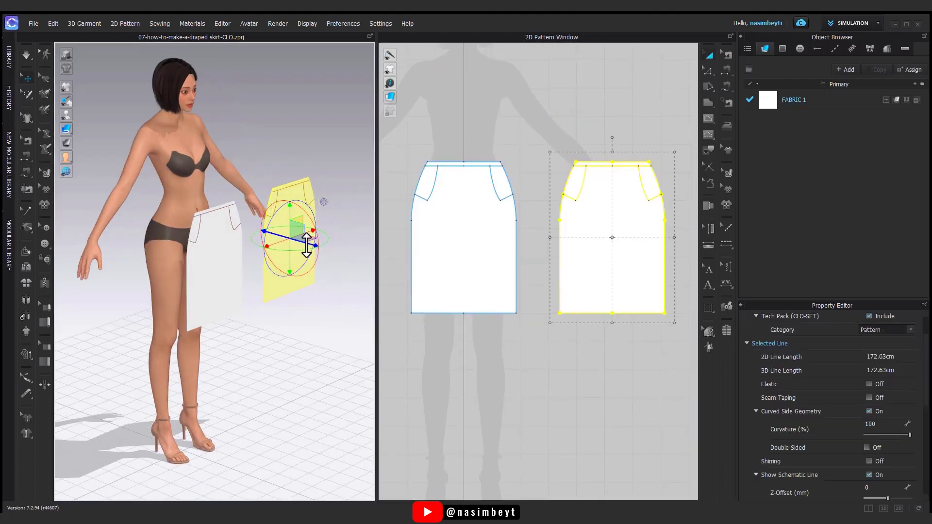
pyautogui.moveTo(304, 239); pyautogui.dragTo(206, 233)
pyautogui.moveTo(183, 313); pyautogui.dragTo(228, 258, button='right')
pyautogui.moveTo(219, 242); pyautogui.dragTo(250, 208)
pyautogui.moveTo(357, 245); pyautogui.dragTo(127, 294, button='right')
pyautogui.click(332, 253)
# Delete the upper point of both pocket lines on the back panel, leaving only the short side segments
pyautogui.moveTo(600, 224); pyautogui.dragTo(573, 234, button='middle')
pyautogui.click(573, 235)
pyautogui.scroll(5, 566, 175)
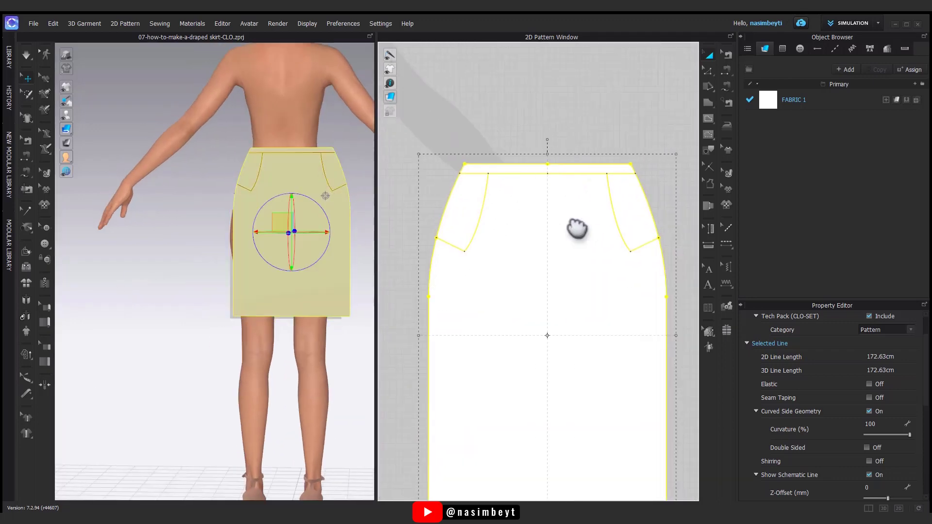
pyautogui.moveTo(710, 71)
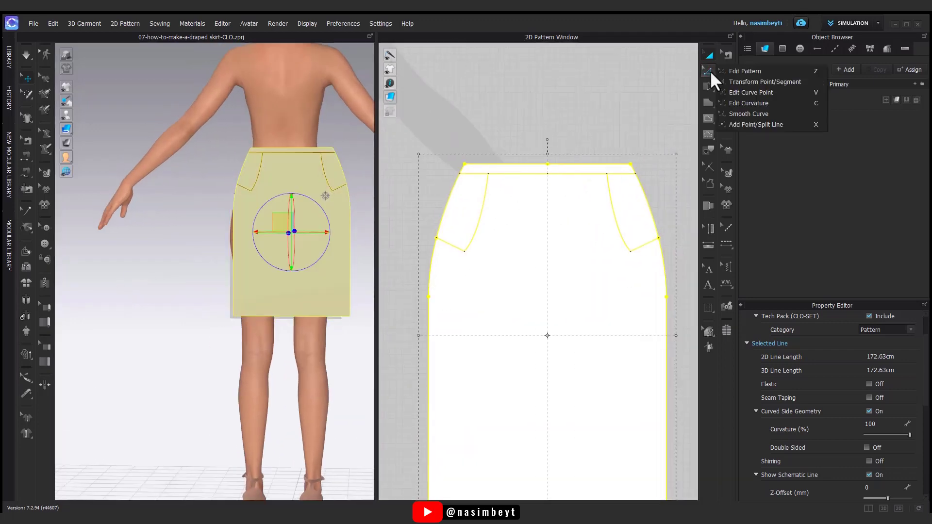
pyautogui.click(743, 71)
pyautogui.click(489, 174)
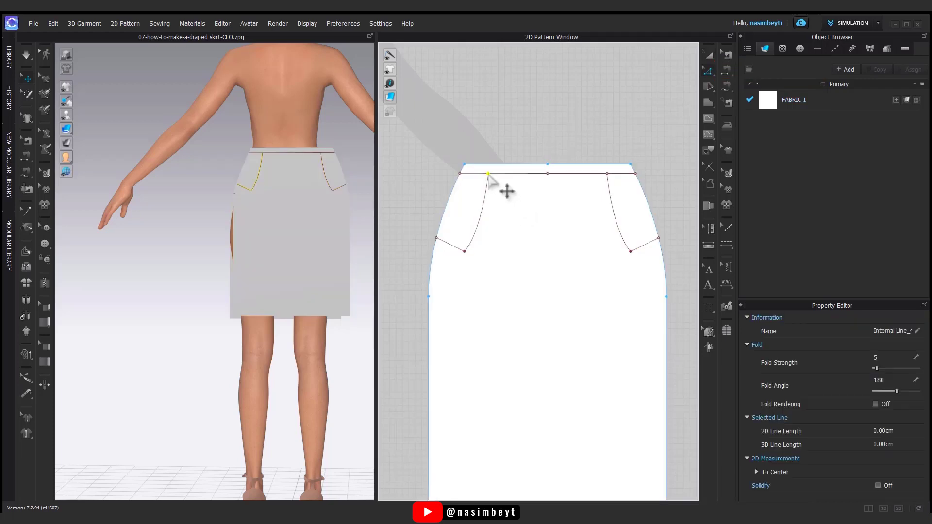
pyautogui.press('Delete')
pyautogui.click(608, 178)
pyautogui.press('Delete')
# Move the inner ends of both short segments on the back panel up to the waistband line, forming diagonals
pyautogui.click(631, 255)
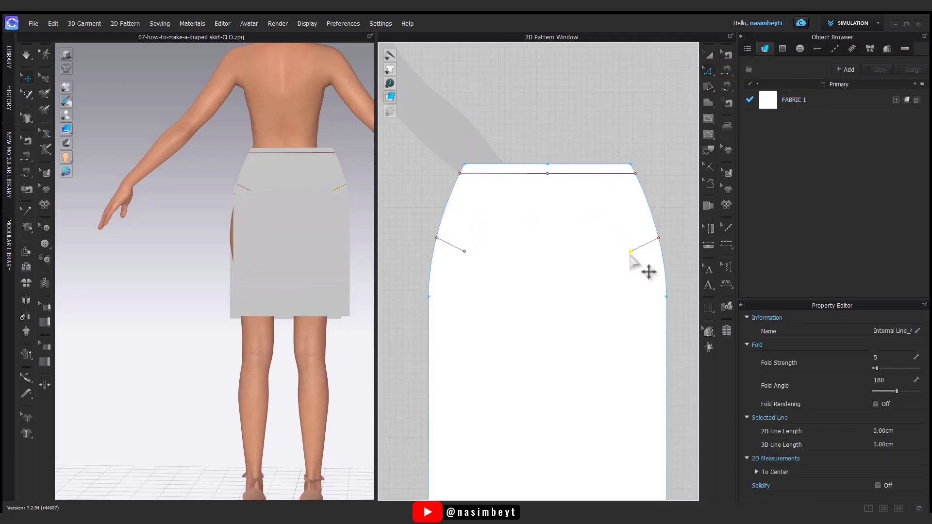
pyautogui.moveTo(631, 253); pyautogui.dragTo(573, 174)
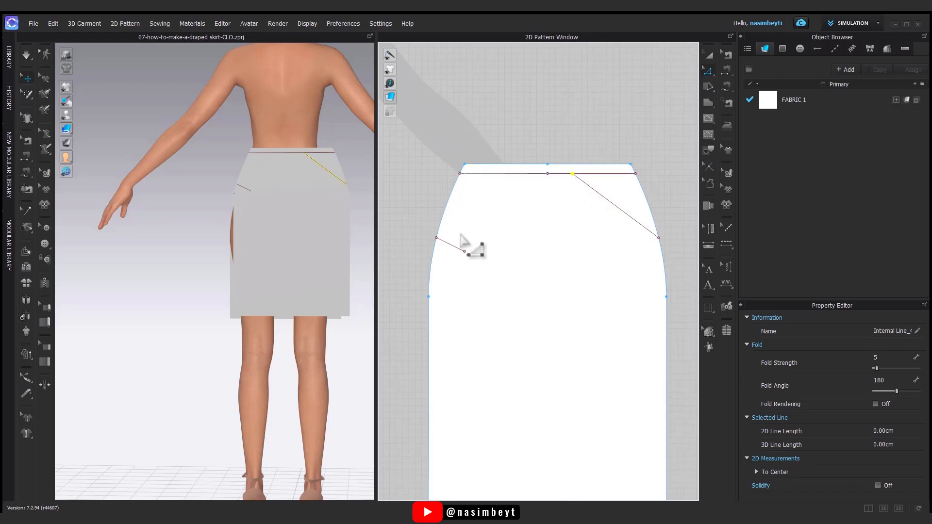
pyautogui.moveTo(466, 253); pyautogui.dragTo(521, 173)
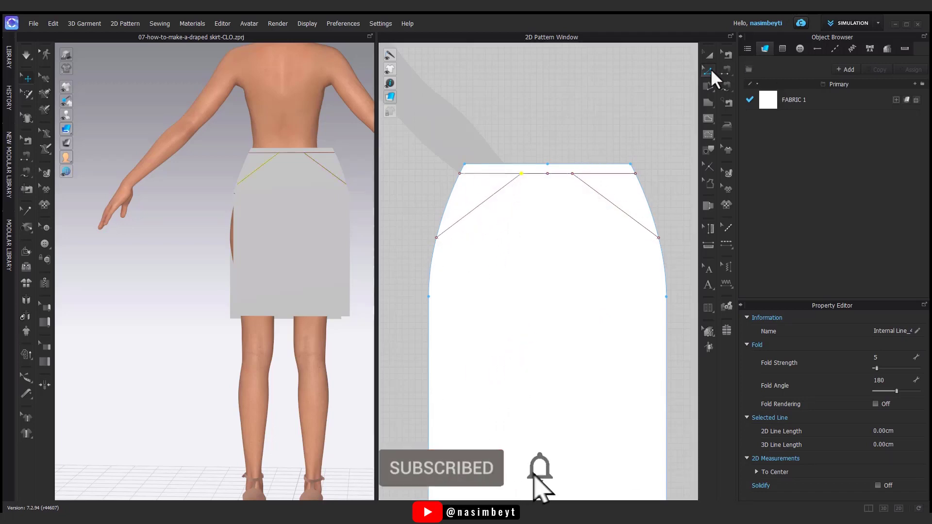
# Bend both diagonal back yoke lines slightly outward into smooth curves with Edit Curve Point
pyautogui.click(709, 70)
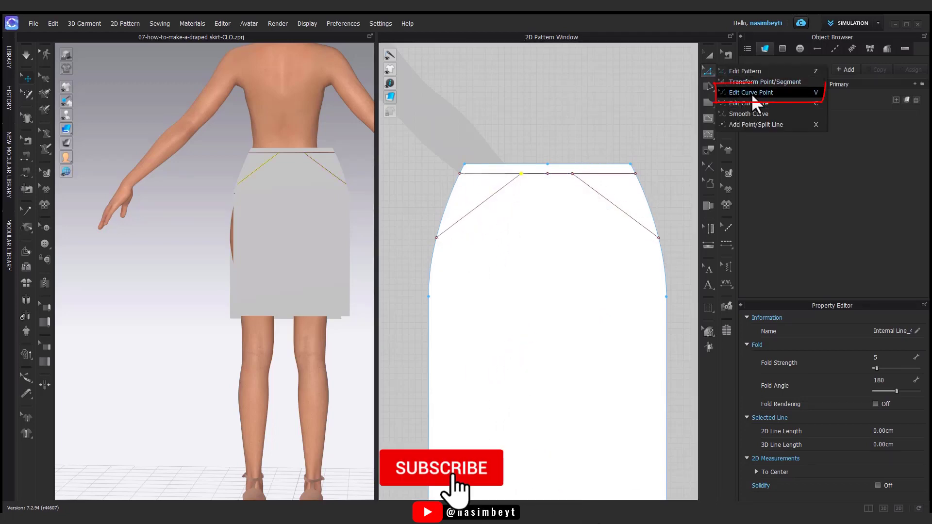
pyautogui.click(751, 92)
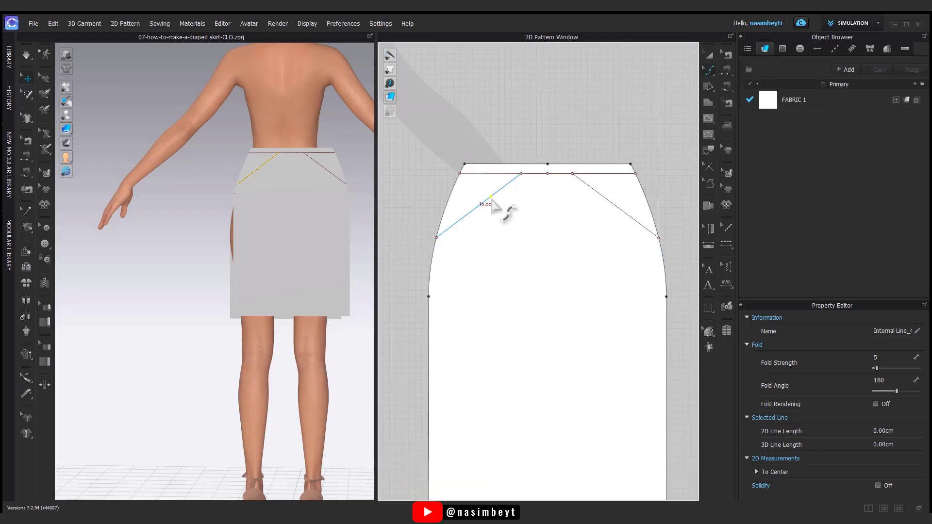
pyautogui.moveTo(487, 204); pyautogui.dragTo(481, 197)
pyautogui.moveTo(612, 202); pyautogui.dragTo(618, 198)
# Sew the front panel's inner side edge to the facing side edge of the back panel with Free Sewing, from waist to hem
pyautogui.moveTo(297, 270); pyautogui.dragTo(335, 269, button='right')
pyautogui.click(710, 56)
pyautogui.click(726, 87)
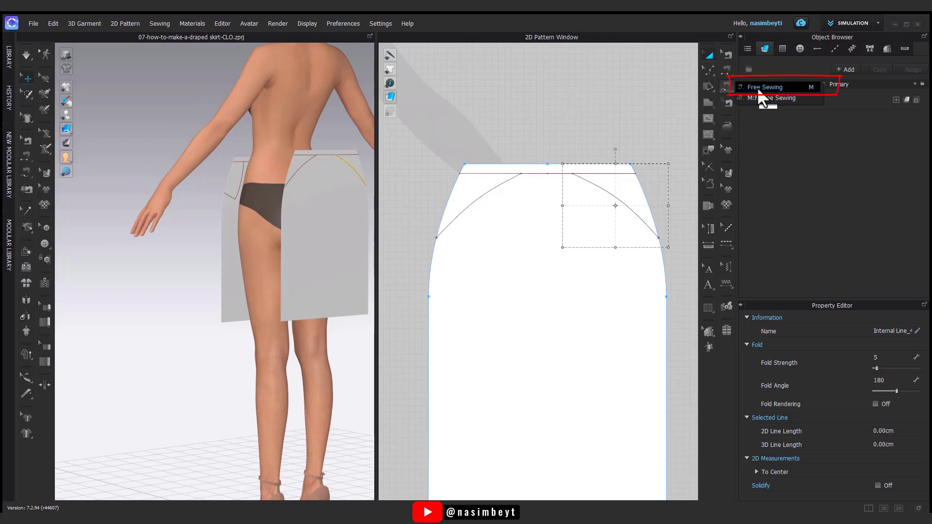
pyautogui.click(765, 88)
pyautogui.scroll(-3, 499, 224)
pyautogui.click(484, 153)
pyautogui.click(503, 333)
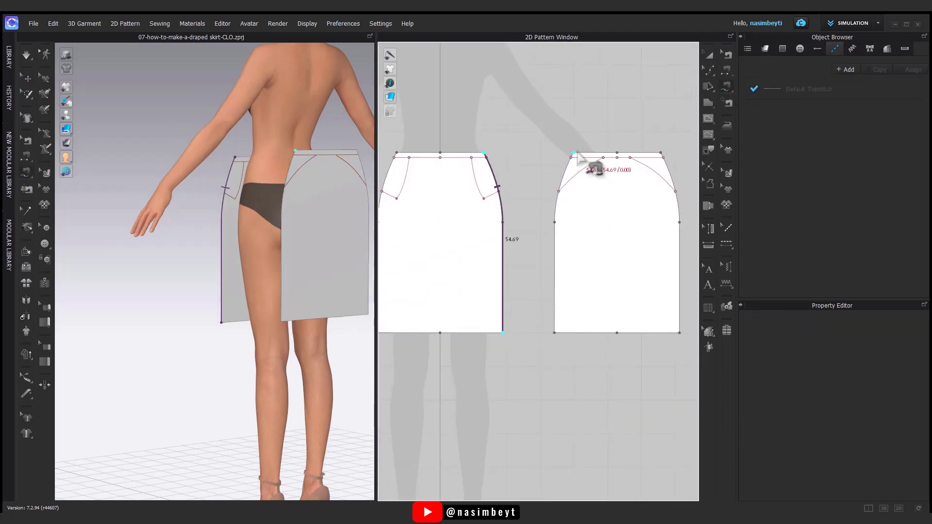
pyautogui.click(573, 153)
pyautogui.click(554, 333)
# Sew the remaining outer side edges of the front and back panels together from waist to hem
pyautogui.scroll(-2, 536, 333)
pyautogui.moveTo(535, 333); pyautogui.dragTo(522, 287, button='middle')
pyautogui.click(433, 170)
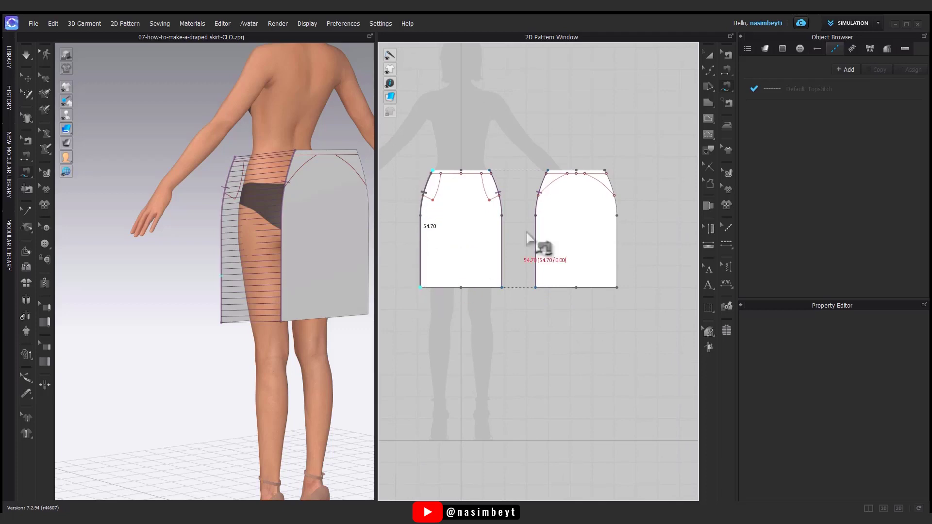
pyautogui.click(605, 170)
pyautogui.click(617, 287)
# Run the simulation to drape the sewn skirt on the avatar
pyautogui.click(708, 55)
pyautogui.press('space')
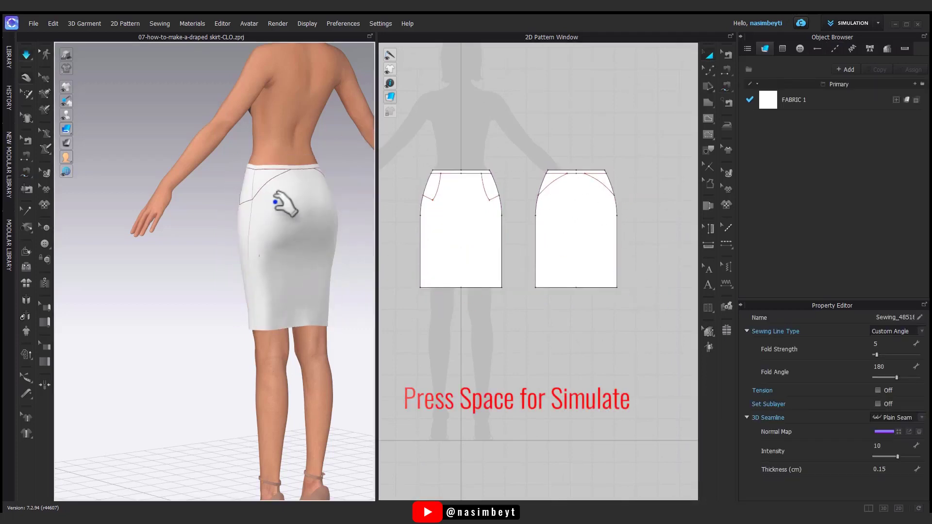
pyautogui.press('space')
# Select the front skirt panel, shift it in the 3D view, and simulate the skirt again
pyautogui.click(470, 247)
pyautogui.click(587, 244)
pyautogui.keyDown('shift'); pyautogui.click(463, 259); pyautogui.keyUp('shift')
pyautogui.moveTo(268, 314); pyautogui.dragTo(321, 313, button='right')
pyautogui.moveTo(293, 224); pyautogui.dragTo(200, 216)
pyautogui.press('space')
# Pull the skirt into place around the avatar's waist and hips during simulation, and clear the panel selection
pyautogui.moveTo(199, 216); pyautogui.dragTo(228, 208, button='right')
pyautogui.moveTo(227, 219); pyautogui.dragTo(171, 237)
pyautogui.moveTo(172, 238); pyautogui.dragTo(243, 298, button='right')
pyautogui.moveTo(238, 298); pyautogui.dragTo(287, 337)
pyautogui.moveTo(247, 254); pyautogui.dragTo(289, 216, button='right')
pyautogui.moveTo(325, 220); pyautogui.dragTo(329, 266)
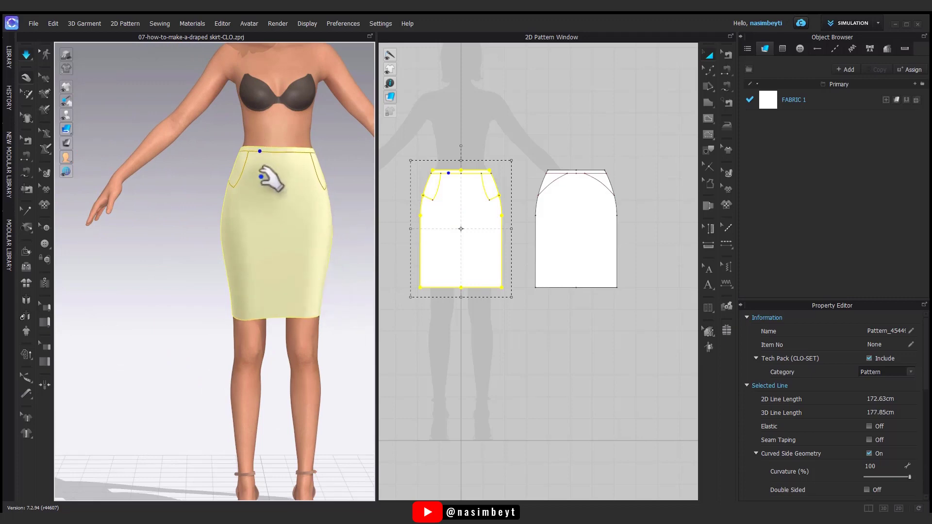
pyautogui.moveTo(264, 189); pyautogui.dragTo(277, 163)
pyautogui.moveTo(306, 234); pyautogui.dragTo(285, 229, button='right')
pyautogui.click(279, 207)
pyautogui.click(250, 214)
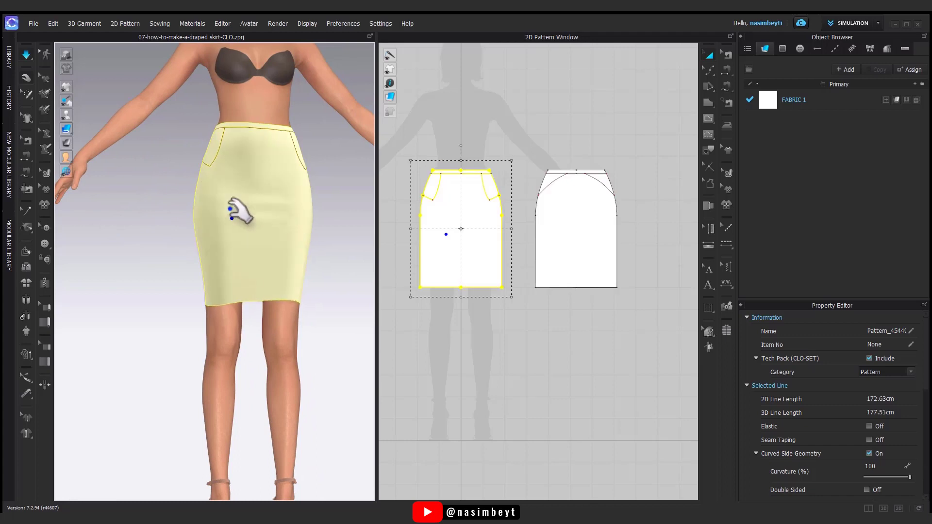
pyautogui.click(333, 218)
# Cut and sew the front and back panels along their waistband lines to separate the waistband strips
pyautogui.scroll(5, 258, 214)
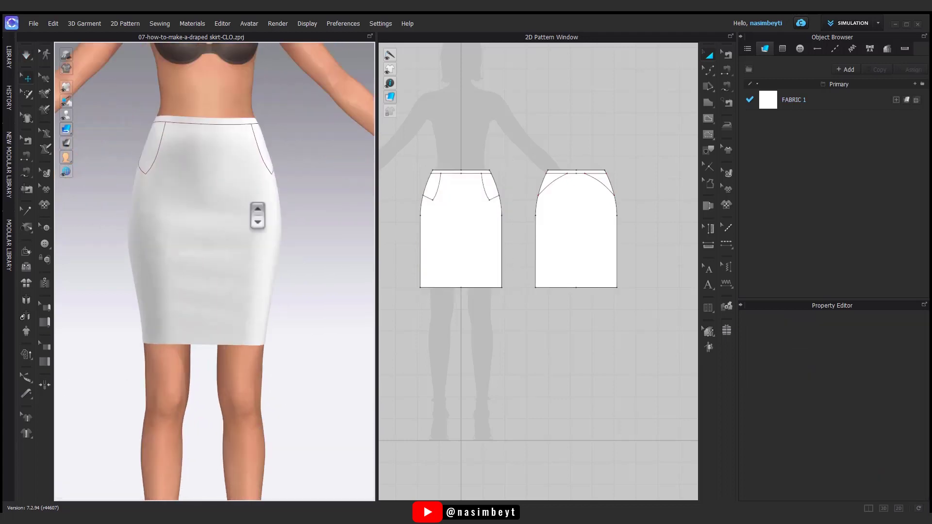
pyautogui.click(473, 177)
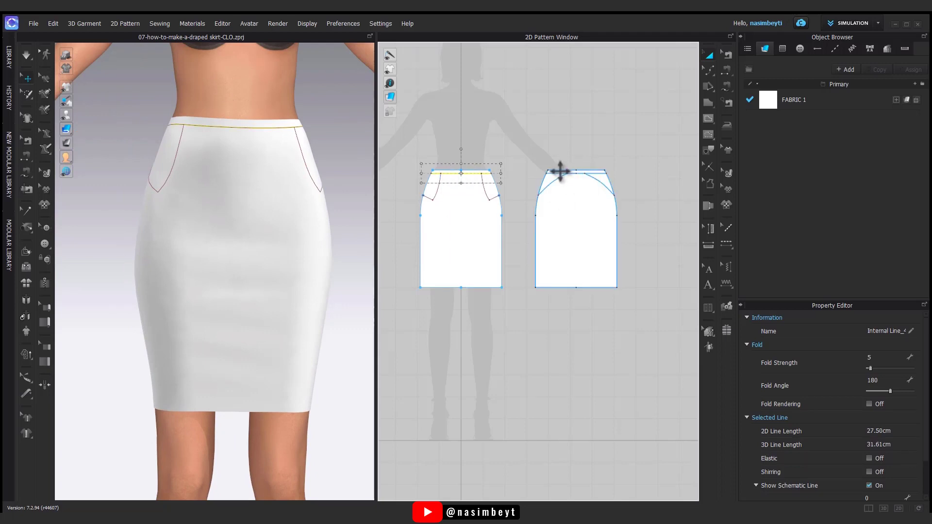
pyautogui.rightClick(595, 173)
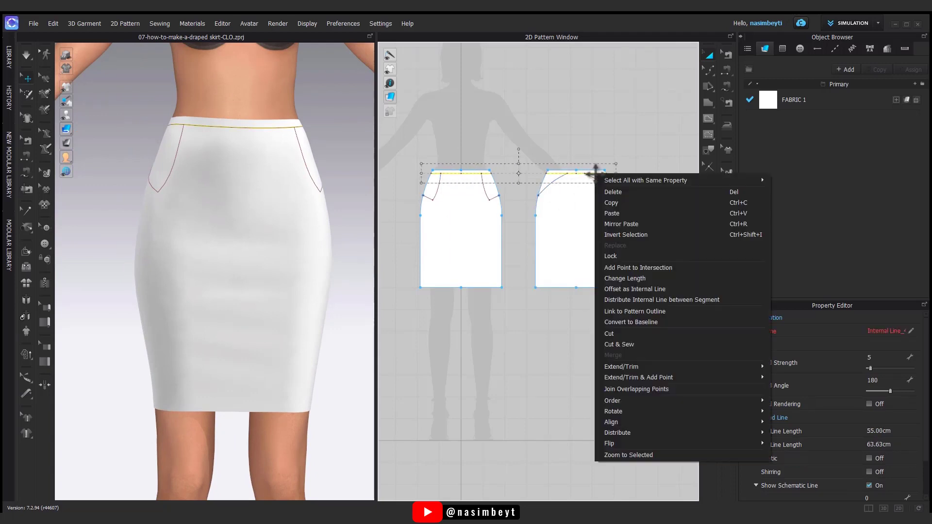
pyautogui.click(624, 343)
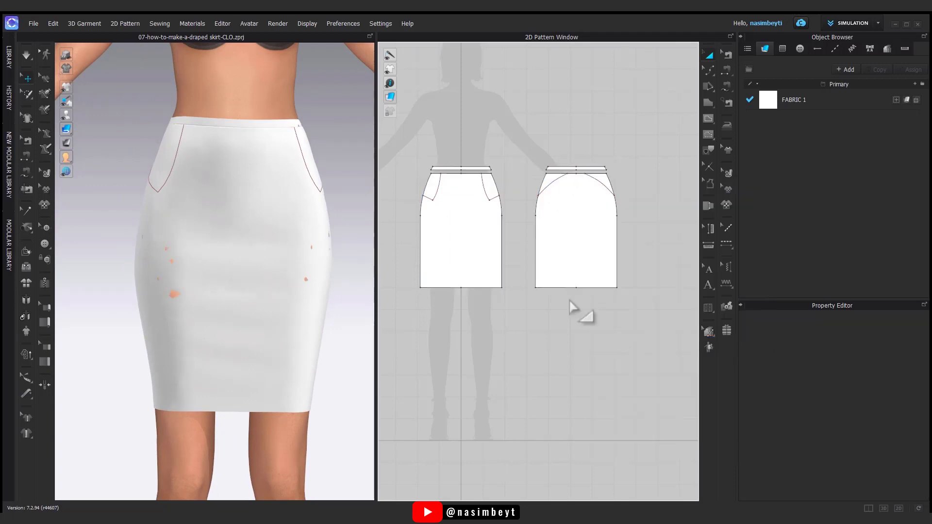
# Freeze the front and back waistband strips
pyautogui.keyDown('shift'); pyautogui.click(568, 176); pyautogui.keyUp('shift')
pyautogui.rightClick(568, 177)
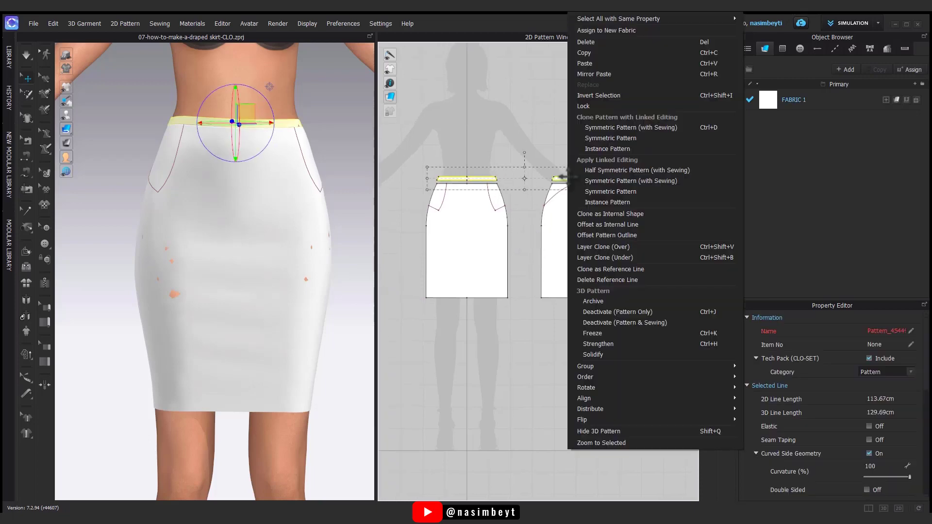
pyautogui.click(590, 334)
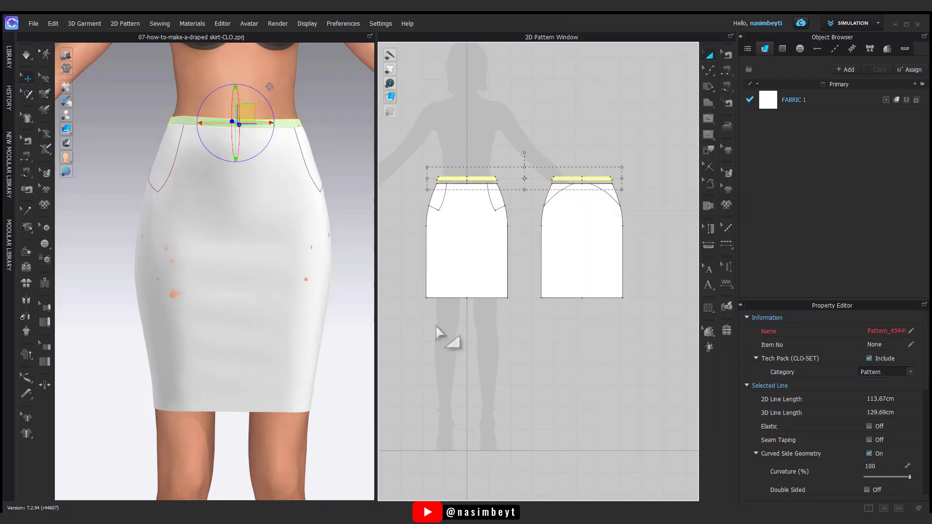
pyautogui.moveTo(437, 333); pyautogui.dragTo(272, 332, button='right')
pyautogui.click(561, 386)
# Copy the front skirt panel without its waistband and paste the duplicate on the other side of it from the back panel
pyautogui.moveTo(563, 386); pyautogui.dragTo(605, 342, button='middle')
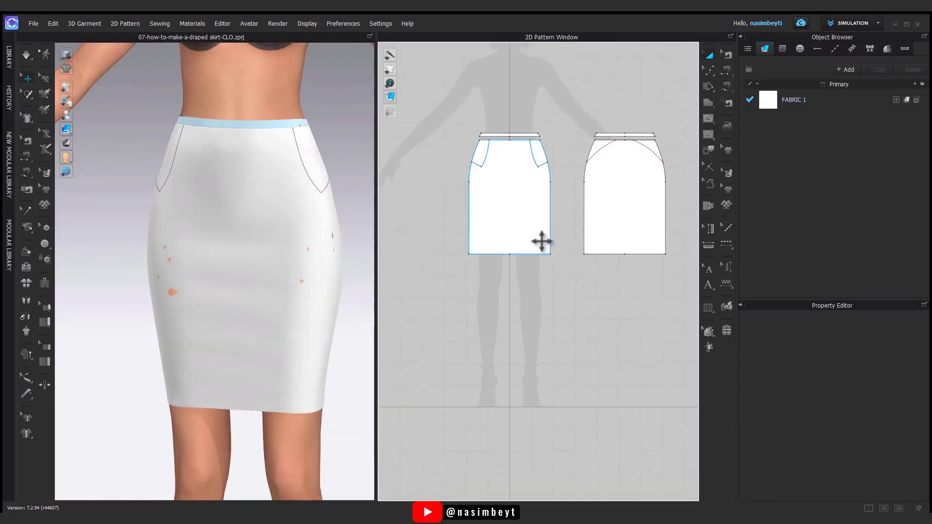
pyautogui.moveTo(542, 242); pyautogui.dragTo(593, 266, button='right')
pyautogui.click(552, 233)
pyautogui.hotkey('ctrl', 'c')
pyautogui.hotkey('ctrl', 'v')
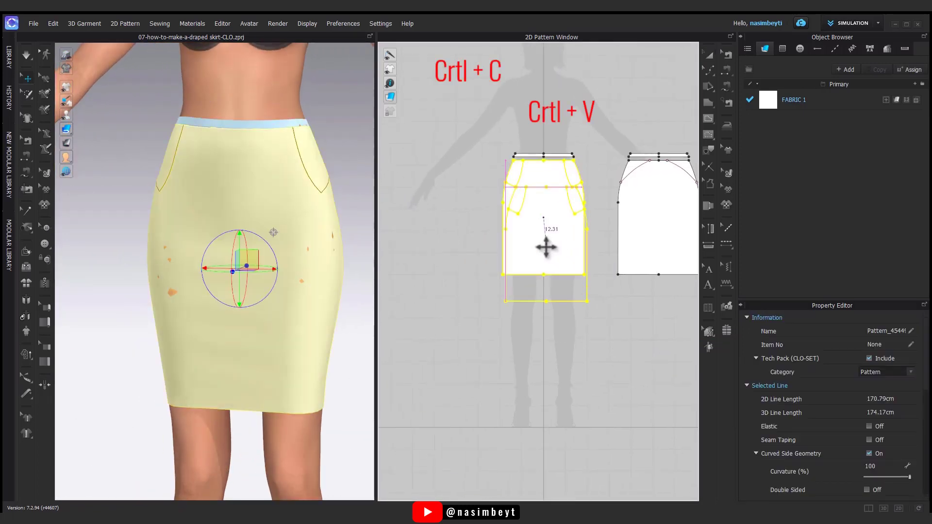
pyautogui.click(462, 199)
# Freeze the duplicated front panel and deselect it
pyautogui.scroll(-5, 273, 353)
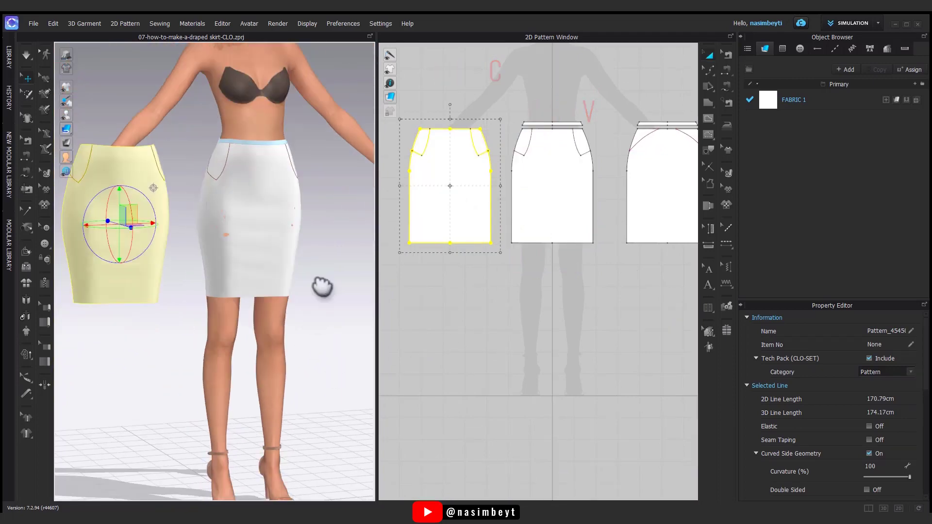
pyautogui.rightClick(144, 162)
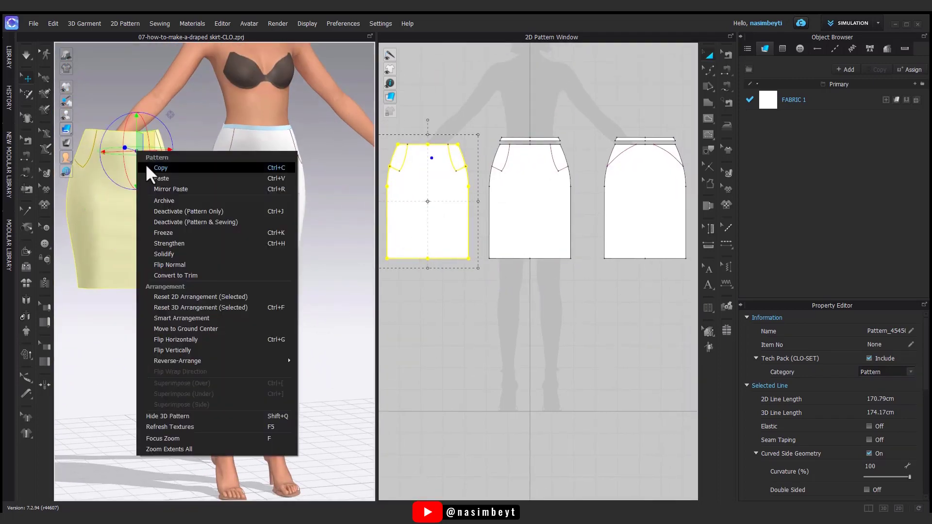
pyautogui.click(164, 232)
pyautogui.click(432, 321)
# Delete the lower corner point on one side and the hem midpoint of the original front panel to form a diagonal hem
pyautogui.moveTo(277, 291); pyautogui.dragTo(254, 296, button='right')
pyautogui.scroll(3, 279, 247)
pyautogui.moveTo(305, 219); pyautogui.dragTo(216, 243, button='middle')
pyautogui.moveTo(272, 257); pyautogui.dragTo(342, 284, button='right')
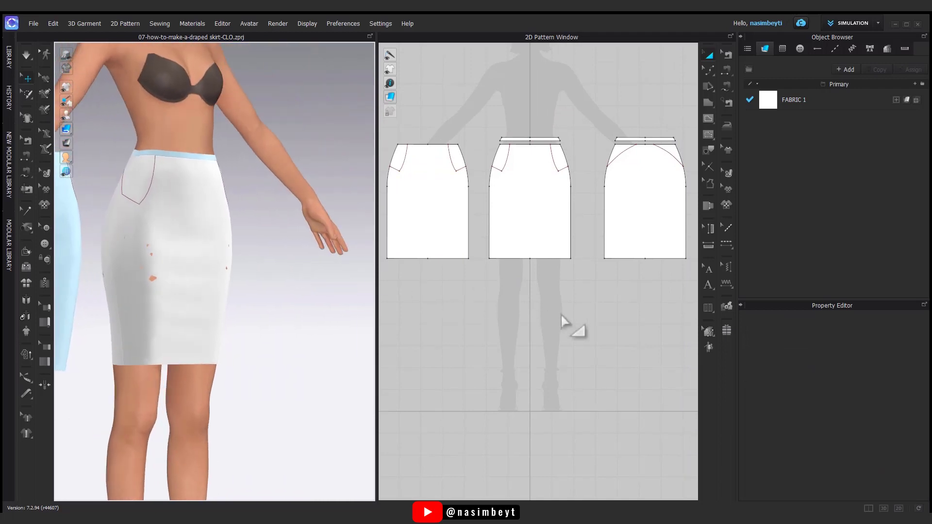
pyautogui.moveTo(532, 309); pyautogui.dragTo(560, 343, button='middle')
pyautogui.click(543, 277)
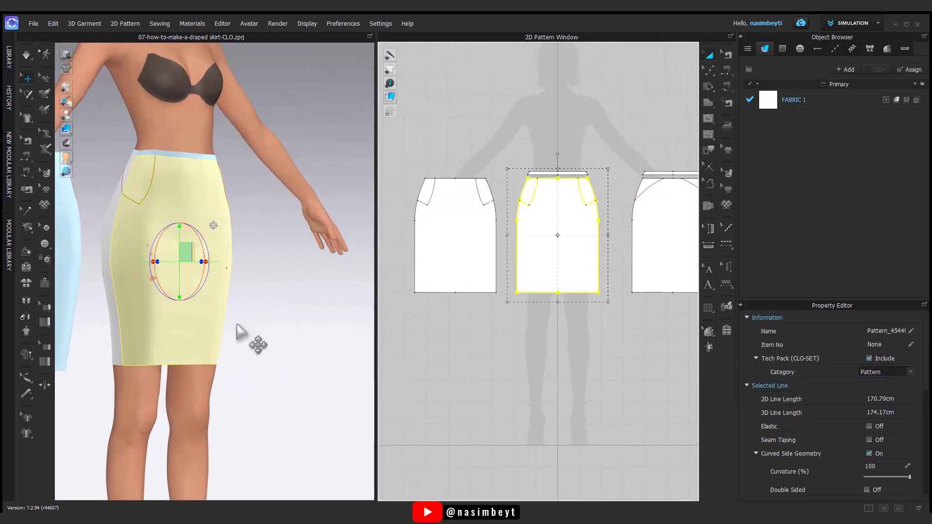
pyautogui.moveTo(245, 333); pyautogui.dragTo(306, 319, button='right')
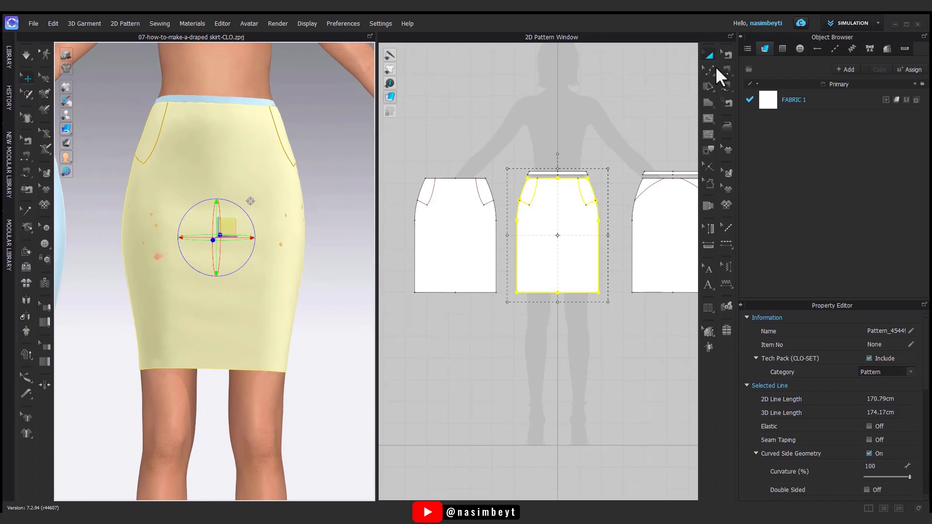
pyautogui.click(716, 68)
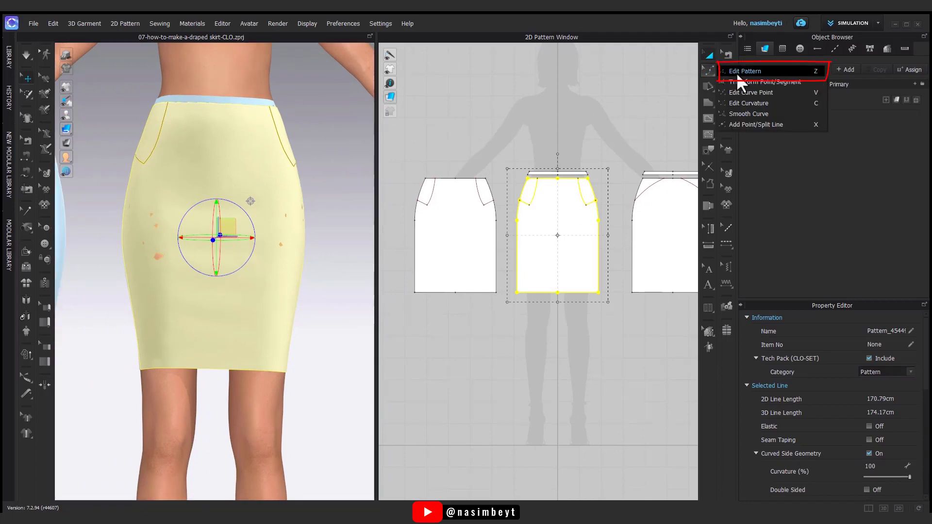
pyautogui.click(736, 71)
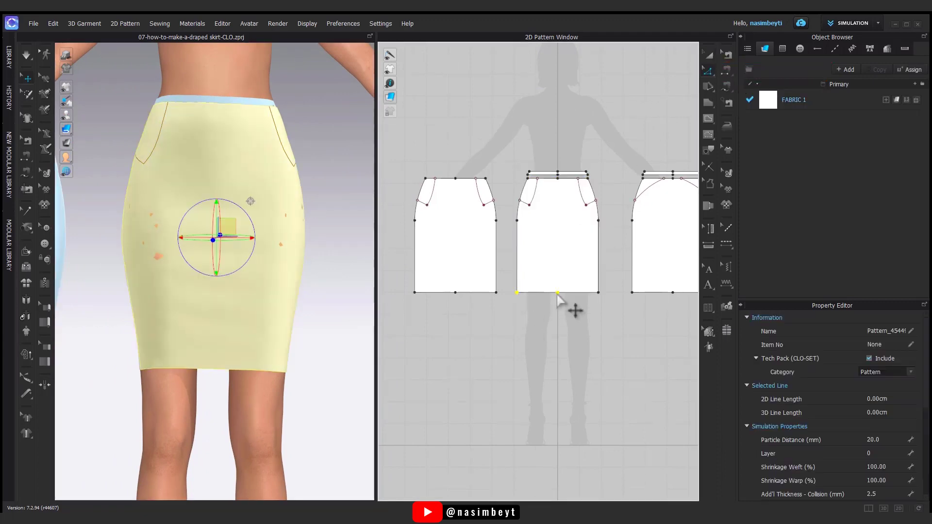
pyautogui.press('Delete')
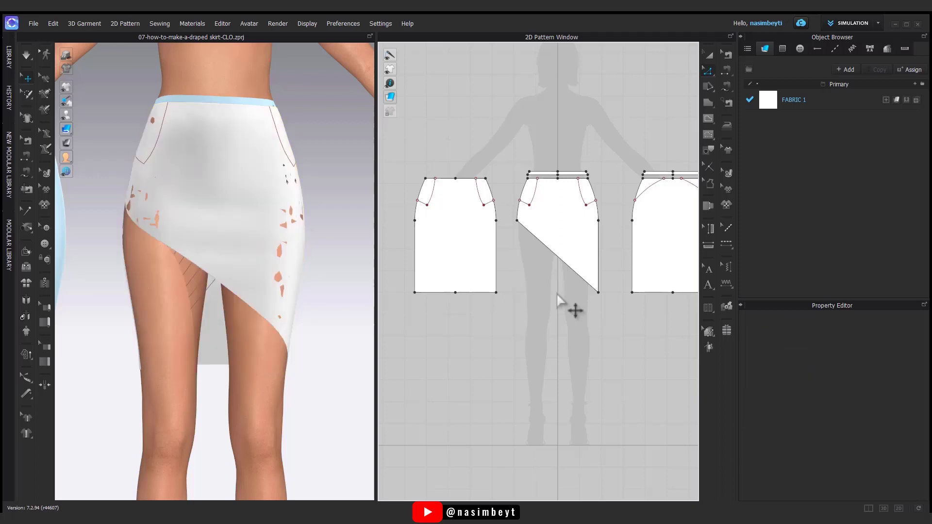
# Edit the side seam on the back panel so it ends at the hip point, matching the front panel's shortened side edge
pyautogui.click(729, 54)
pyautogui.click(531, 236)
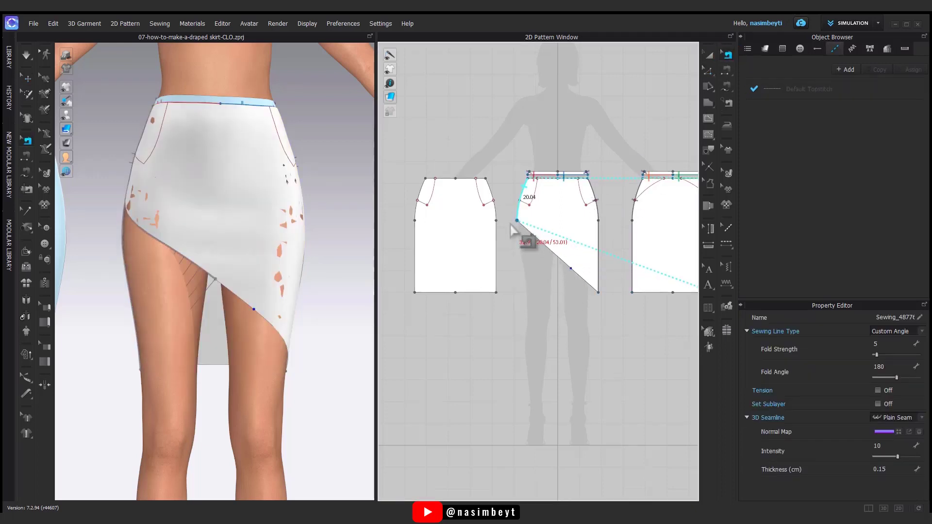
pyautogui.moveTo(623, 305); pyautogui.dragTo(552, 311, button='middle')
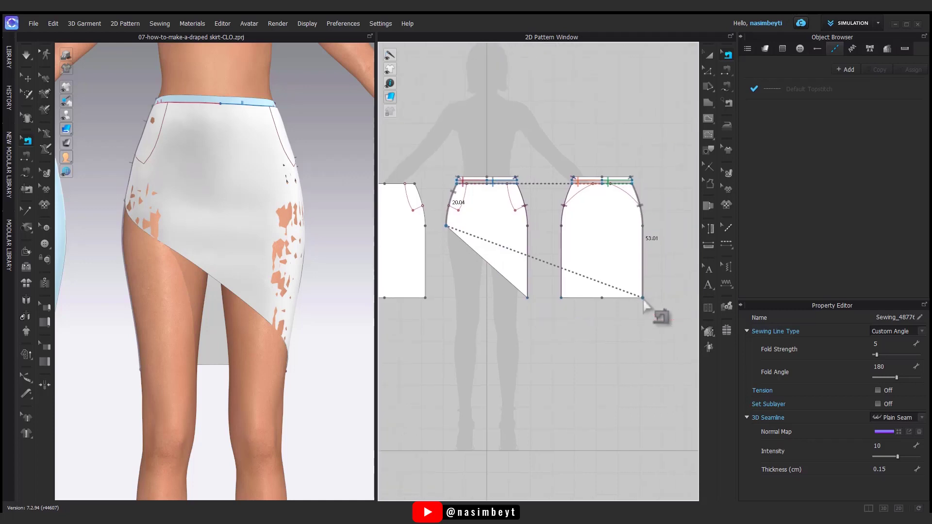
pyautogui.moveTo(643, 298); pyautogui.dragTo(644, 226)
pyautogui.moveTo(549, 315)
pyautogui.mouseDown(button='middle')
pyautogui.moveTo(565, 312)
pyautogui.moveTo(587, 328)
pyautogui.moveTo(550, 328)
pyautogui.mouseUp(button='middle')
# Bend the original front panel's diagonal hem into an outward-bulging curve with Edit Curve Point
pyautogui.click(709, 55)
pyautogui.click(710, 73)
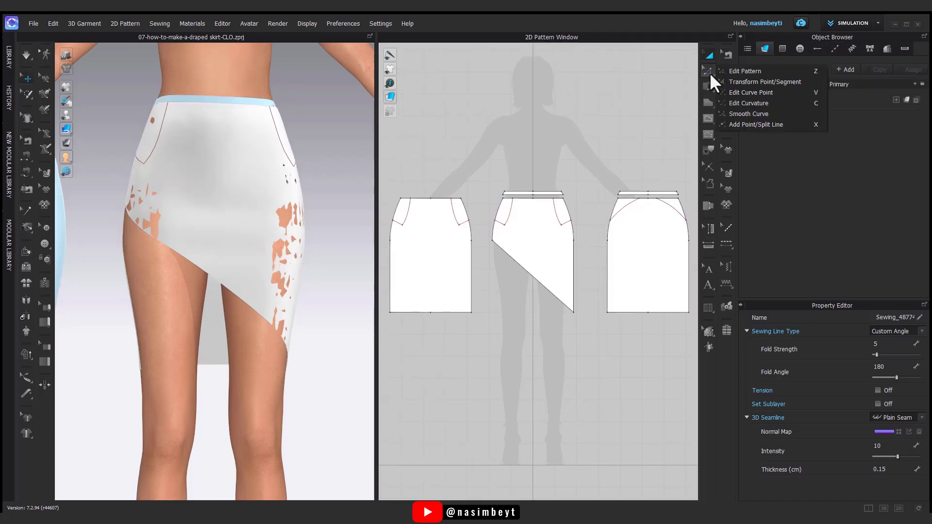
pyautogui.click(748, 93)
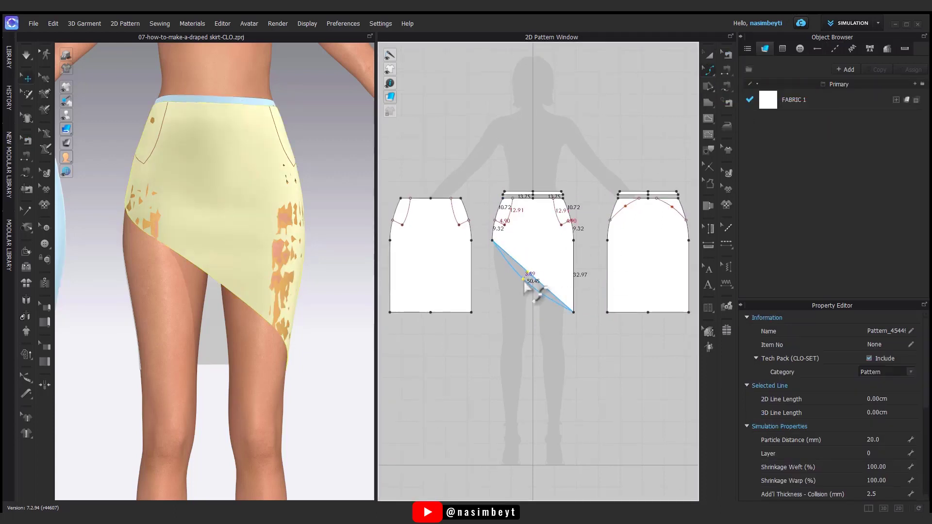
pyautogui.moveTo(515, 293); pyautogui.dragTo(516, 295)
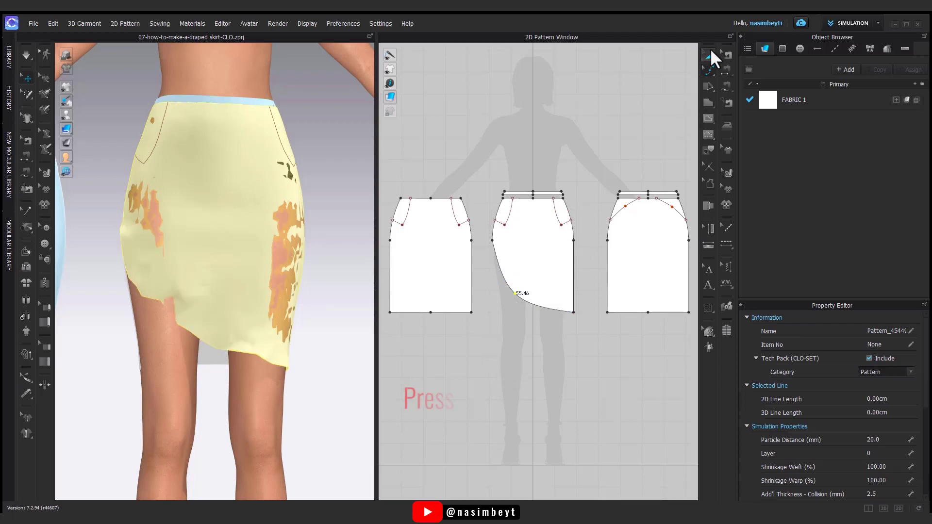
# Simulate the garment and tug the front panel's curved hem in 3D to settle it, then stop the simulation
pyautogui.click(710, 56)
pyautogui.press('space')
pyautogui.moveTo(272, 346); pyautogui.dragTo(252, 346, button='right')
pyautogui.click(166, 272)
pyautogui.moveTo(243, 298)
pyautogui.mouseDown(button='right')
pyautogui.moveTo(304, 298)
pyautogui.moveTo(237, 304)
pyautogui.mouseUp(button='right')
pyautogui.press('space')
# Freeze the front panel with the curved hem
pyautogui.scroll(-3, 537, 231)
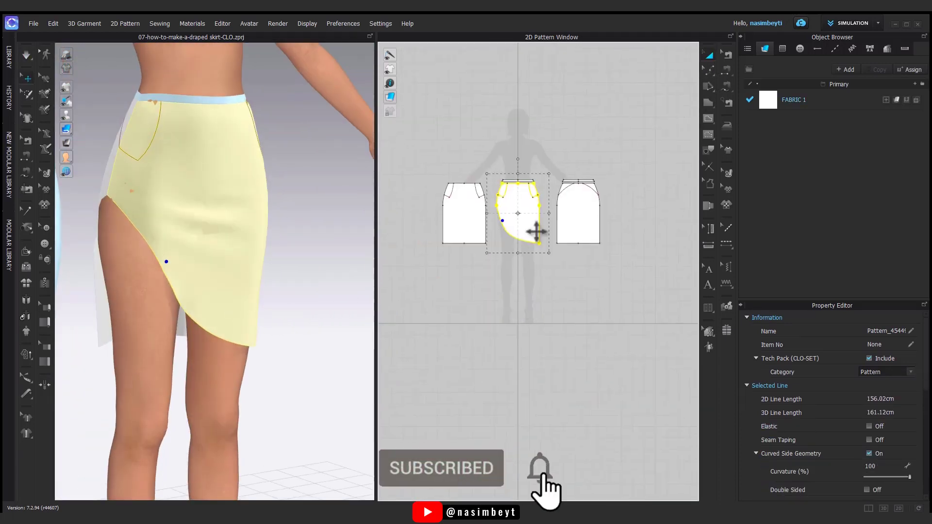
pyautogui.rightClick(518, 234)
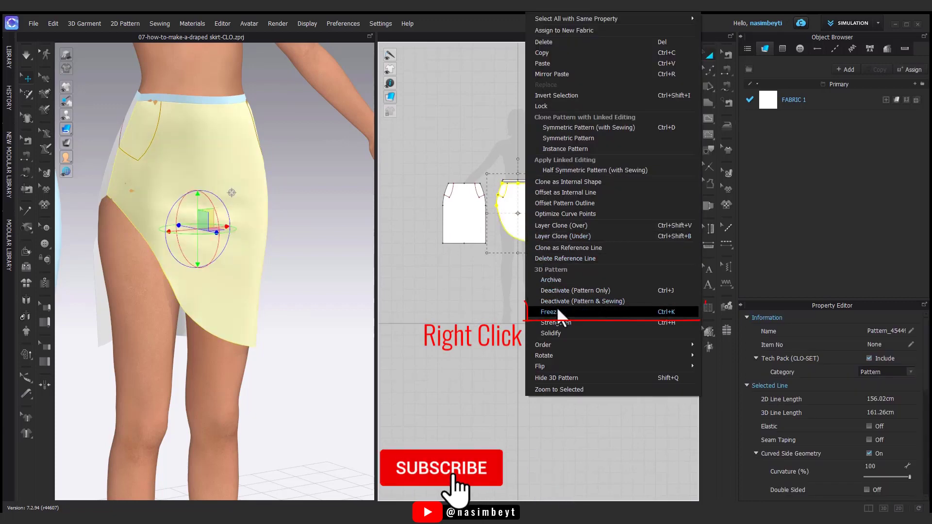
pyautogui.click(557, 312)
# Move the duplicated front panel in 3D until it sits just in front of the curved front panel on the avatar
pyautogui.moveTo(204, 306); pyautogui.dragTo(255, 262, button='middle')
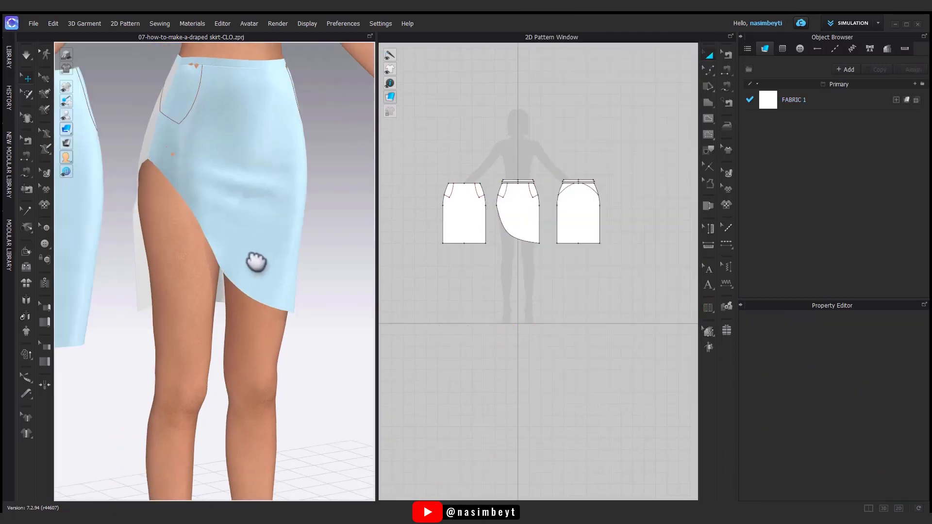
pyautogui.scroll(-2, 246, 280)
pyautogui.click(132, 257)
pyautogui.moveTo(132, 257)
pyautogui.mouseDown(button='right')
pyautogui.moveTo(177, 315)
pyautogui.moveTo(142, 260)
pyautogui.mouseUp(button='right')
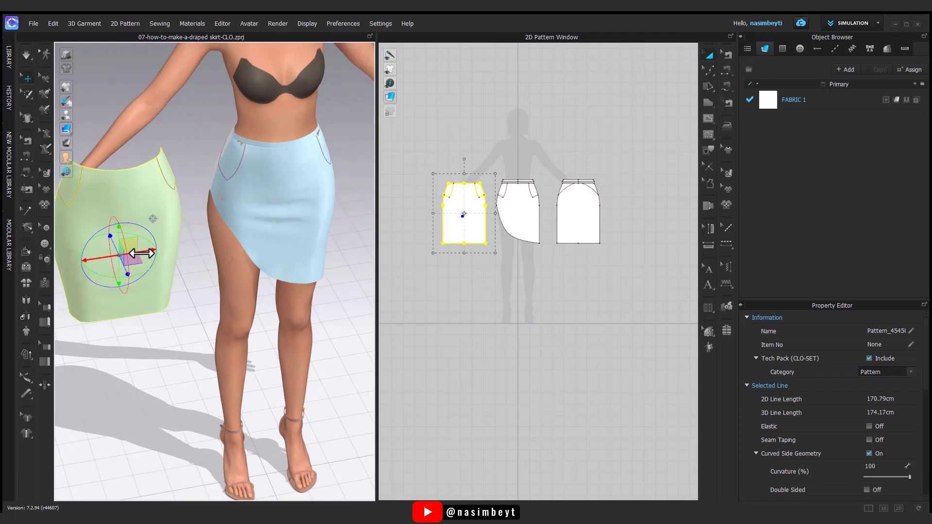
pyautogui.moveTo(141, 260); pyautogui.dragTo(300, 230)
pyautogui.moveTo(284, 297); pyautogui.dragTo(294, 237, button='right')
pyautogui.moveTo(237, 209); pyautogui.dragTo(248, 213)
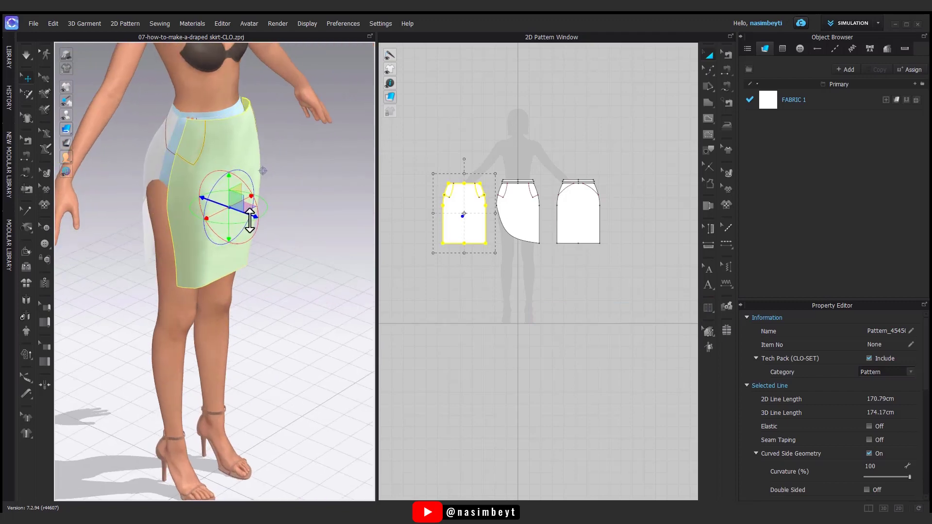
pyautogui.moveTo(248, 212); pyautogui.dragTo(213, 223, button='right')
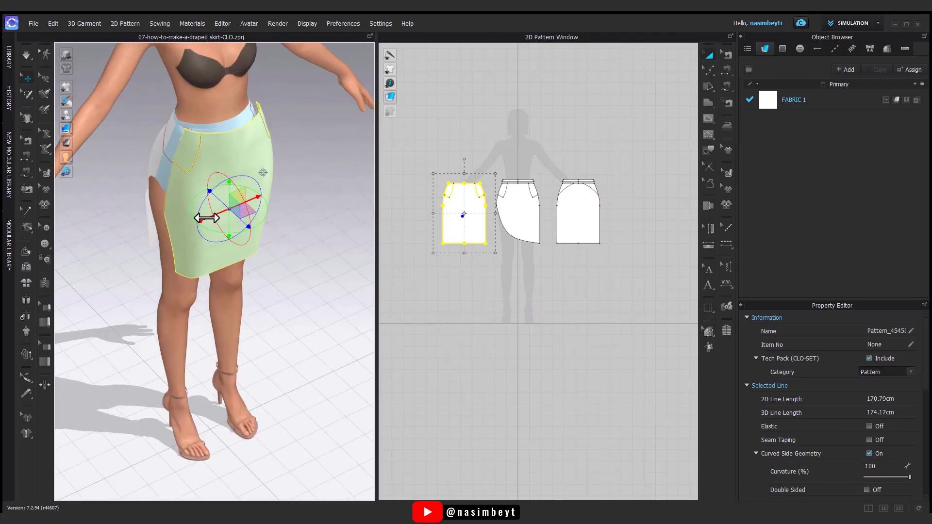
pyautogui.moveTo(240, 223); pyautogui.dragTo(248, 230)
# Sew the full waist edge of the duplicated front panel to the waist edge of the curved front panel
pyautogui.press('2')
pyautogui.scroll(3, 221, 219)
pyautogui.moveTo(243, 247); pyautogui.dragTo(237, 325, button='middle')
pyautogui.moveTo(237, 325); pyautogui.dragTo(239, 347, button='right')
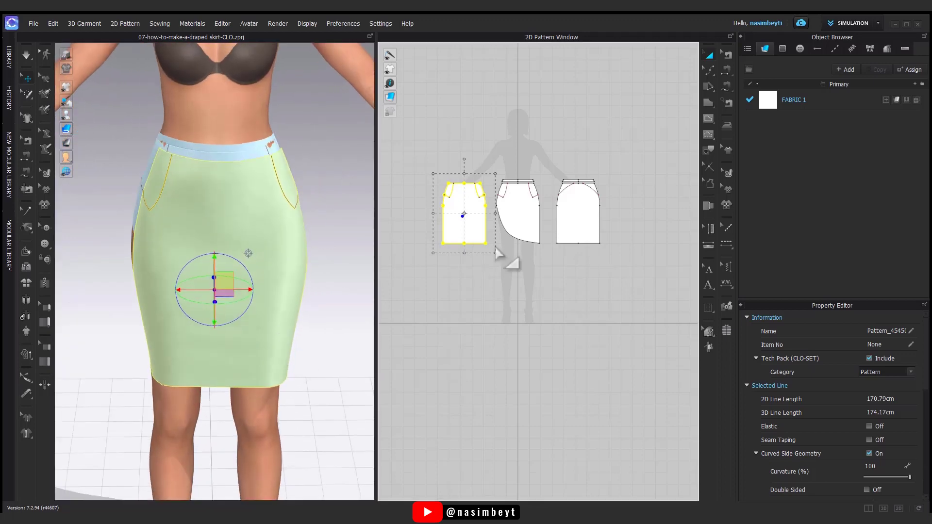
pyautogui.scroll(3, 479, 148)
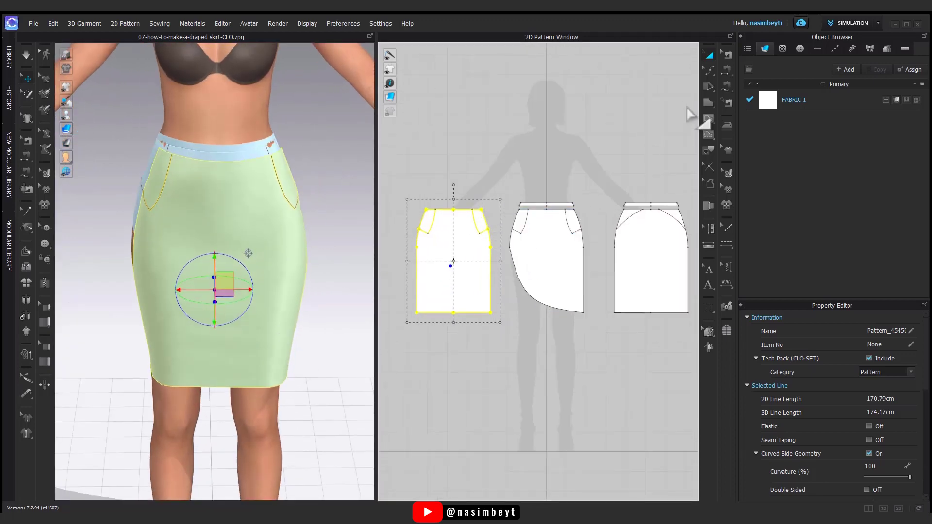
pyautogui.click(727, 88)
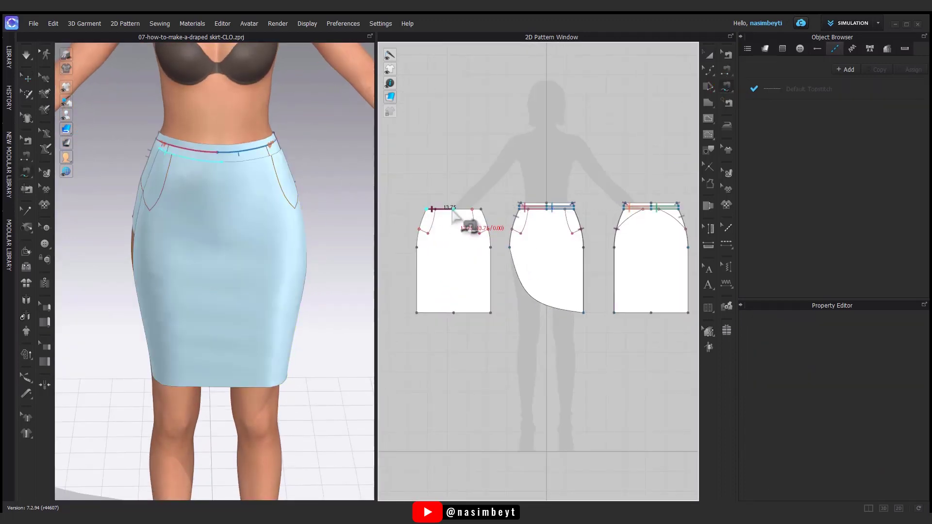
pyautogui.scroll(2, 519, 216)
pyautogui.click(519, 216)
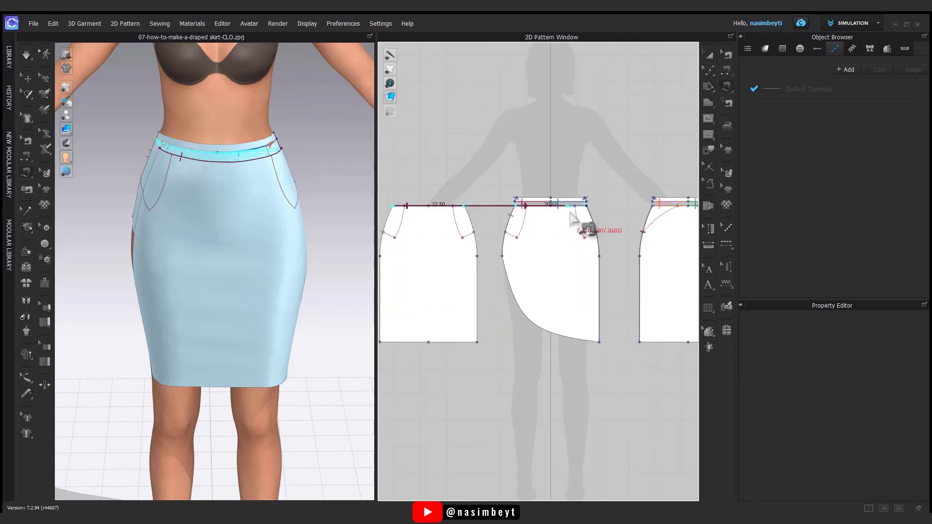
pyautogui.scroll(-3, 590, 238)
pyautogui.moveTo(575, 224); pyautogui.dragTo(544, 230, button='middle')
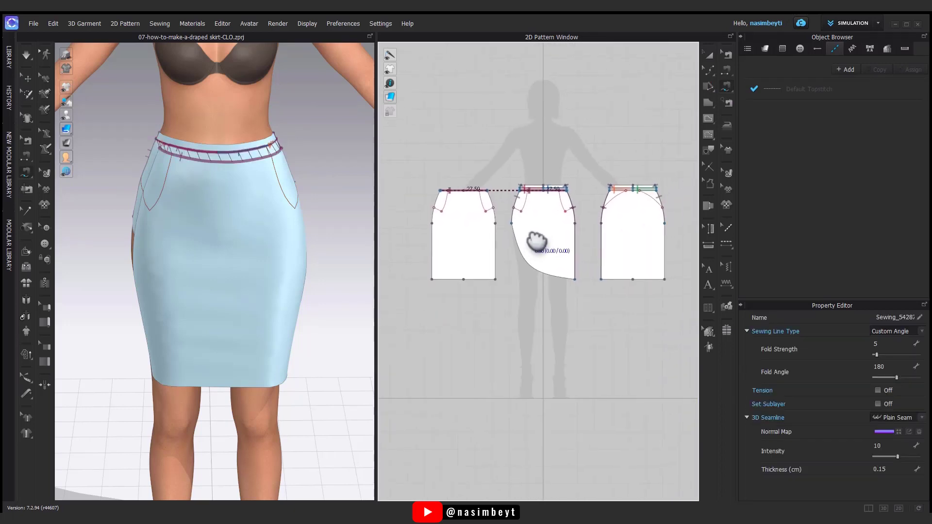
# Sew the duplicated front panel's full side edge, from waist to hem, to the matching side edge of the back panel
pyautogui.moveTo(257, 298); pyautogui.dragTo(310, 287, button='right')
pyautogui.moveTo(260, 312); pyautogui.dragTo(290, 279, button='middle')
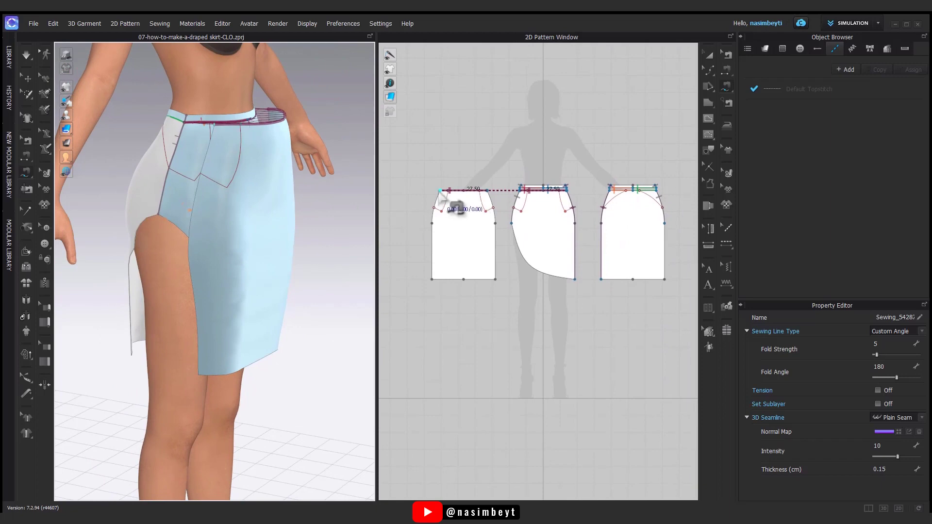
pyautogui.click(440, 192)
pyautogui.click(433, 282)
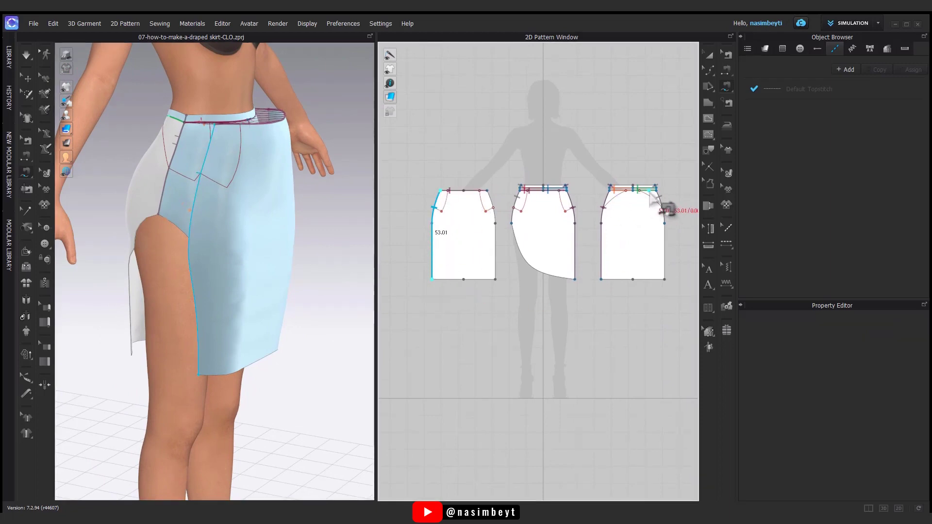
pyautogui.click(658, 192)
pyautogui.click(665, 279)
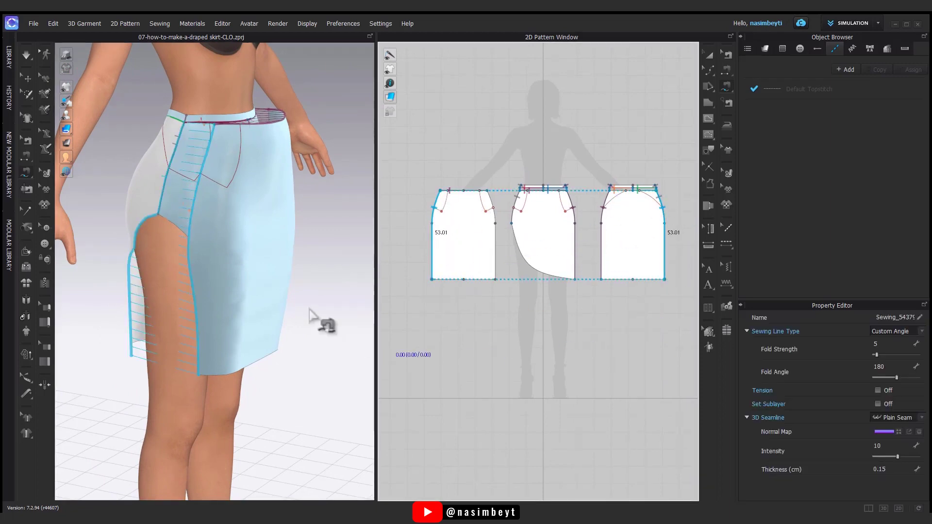
# Sew the upper part of the duplicated panel's other side, from waist to pocket line, to the same segment on the curved front panel
pyautogui.moveTo(317, 316); pyautogui.dragTo(179, 319, button='right')
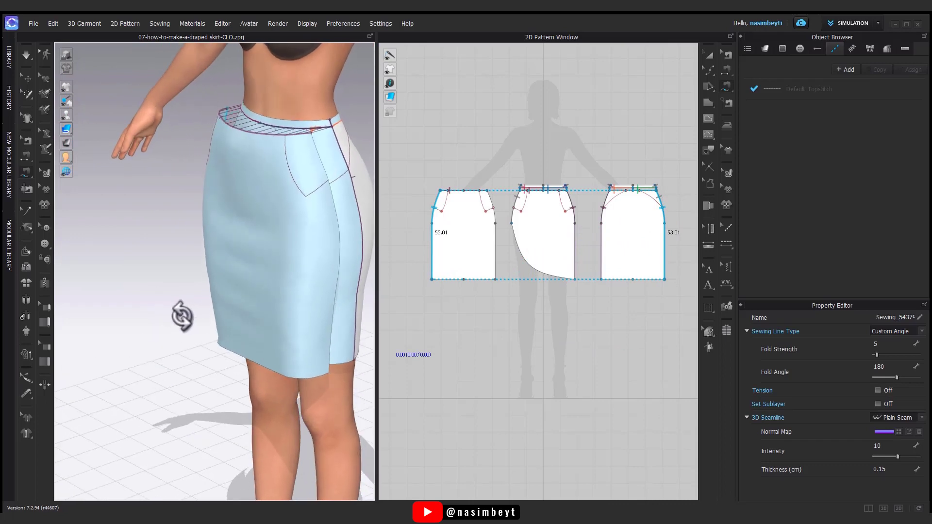
pyautogui.scroll(3, 488, 193)
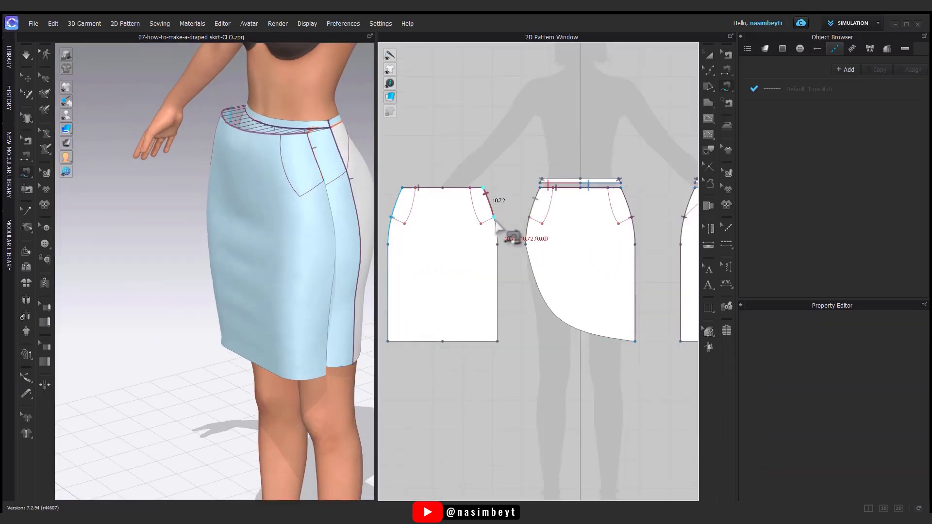
pyautogui.click(632, 218)
# Unfreeze the duplicated front panel and simulate it so it drapes over the curved panel
pyautogui.click(710, 55)
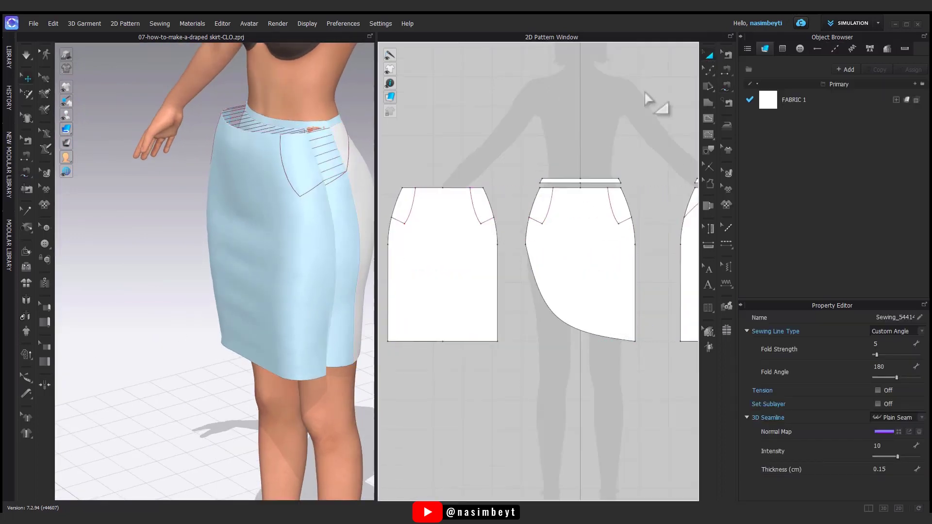
pyautogui.rightClick(445, 276)
pyautogui.rightClick(446, 275)
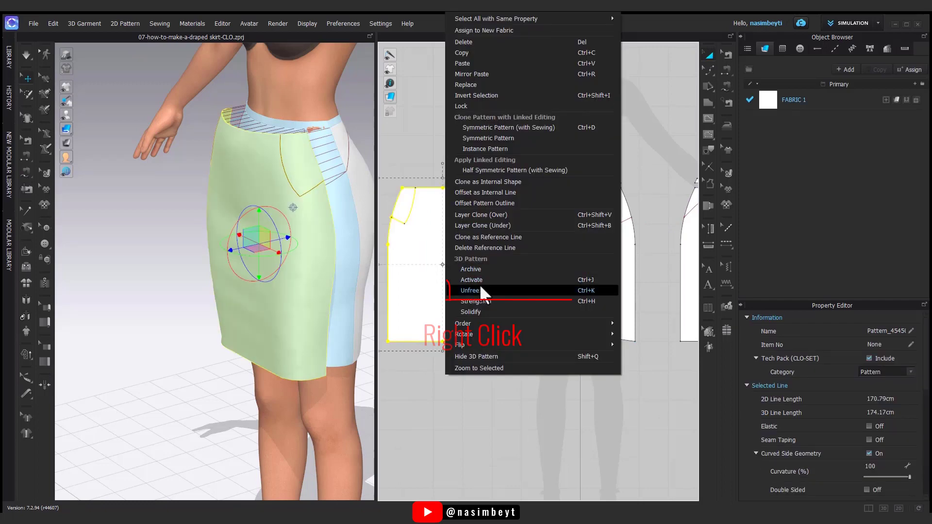
pyautogui.click(481, 290)
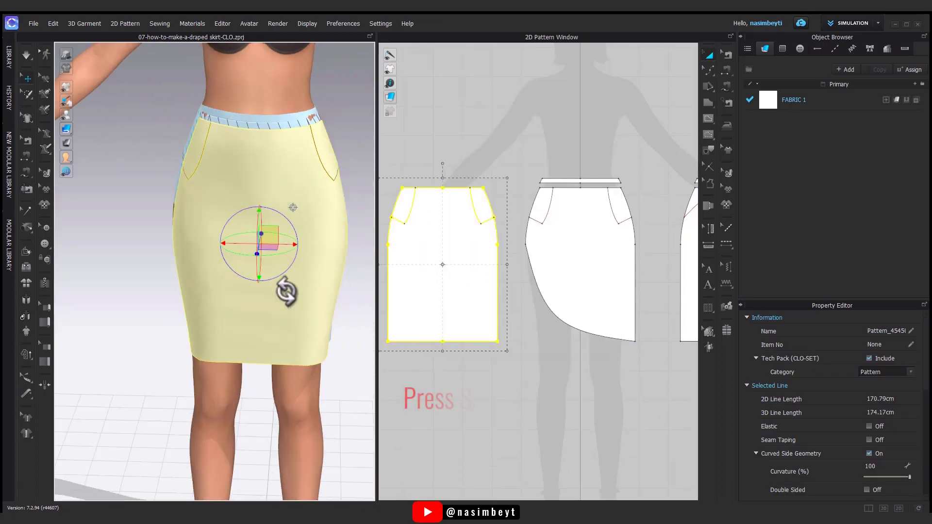
pyautogui.press('space')
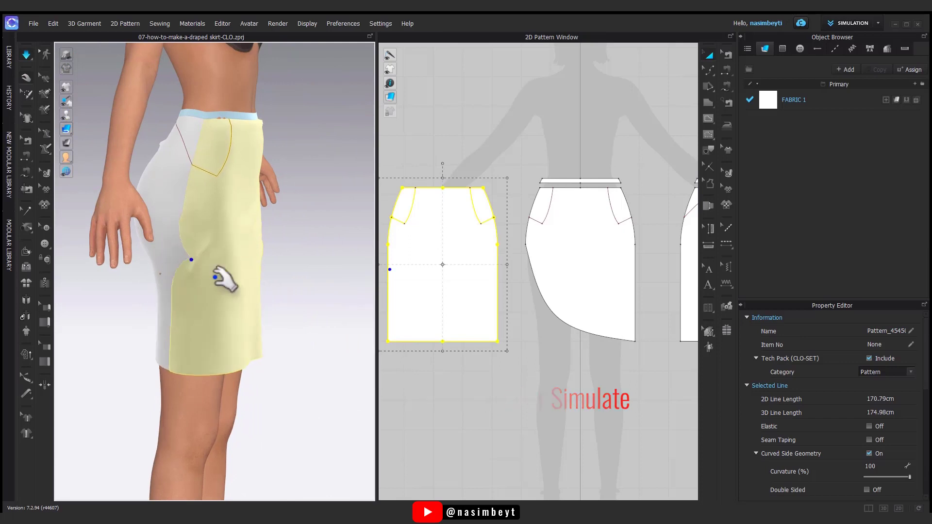
# Select the two front panels and the back panel together and widen them slightly, leaving out the waistband strips
pyautogui.scroll(-3, 529, 320)
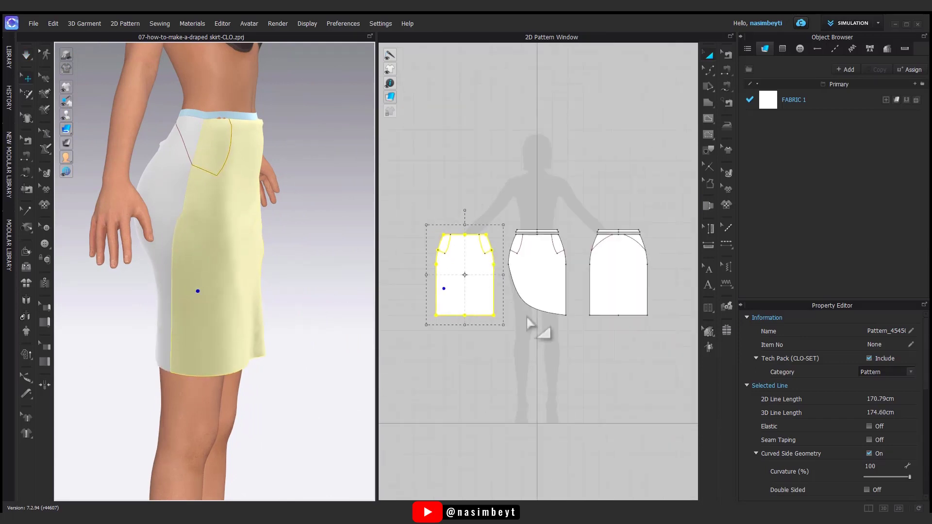
pyautogui.keyDown('shift'); pyautogui.click(533, 242); pyautogui.keyUp('shift')
pyautogui.keyDown('shift'); pyautogui.click(605, 258); pyautogui.keyUp('shift')
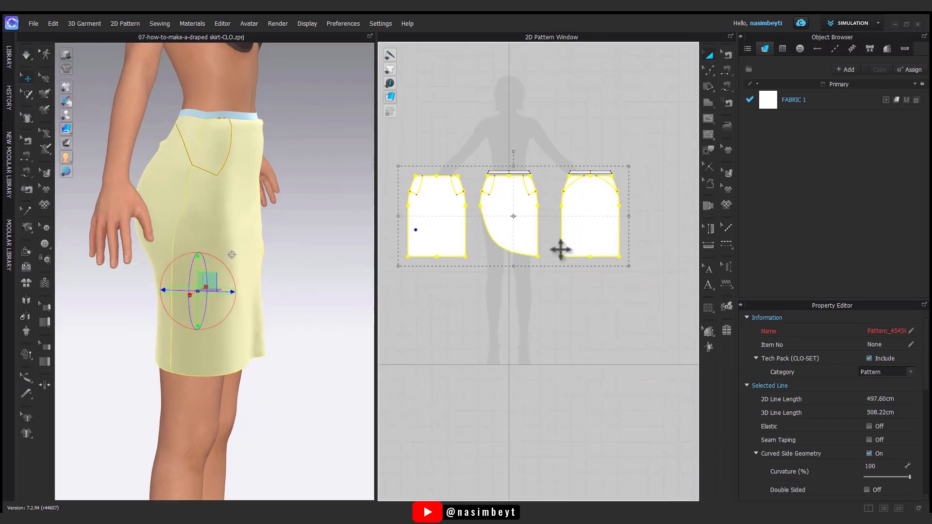
pyautogui.moveTo(561, 250); pyautogui.dragTo(562, 260, button='middle')
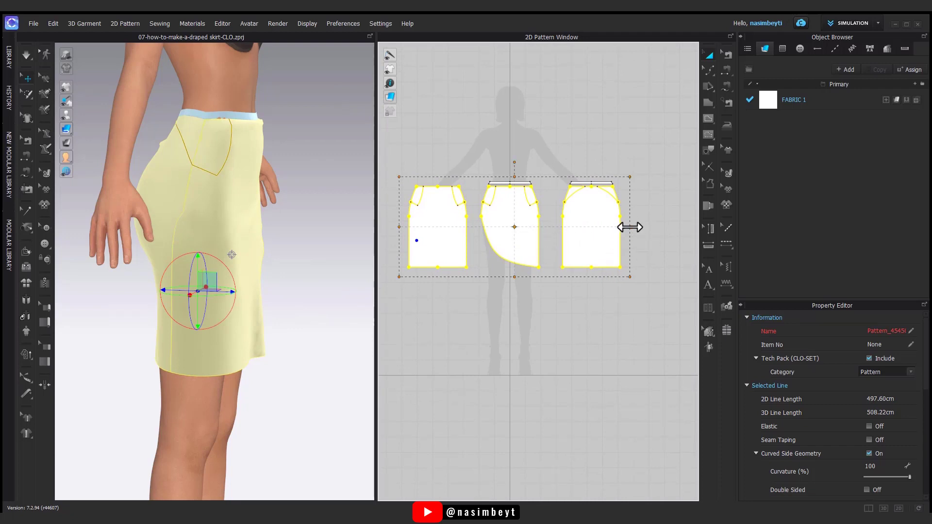
pyautogui.moveTo(637, 228); pyautogui.dragTo(637, 228)
# Unfreeze the widened front and back panels and simulate them, pulling the fabric into place on the avatar
pyautogui.rightClick(589, 237)
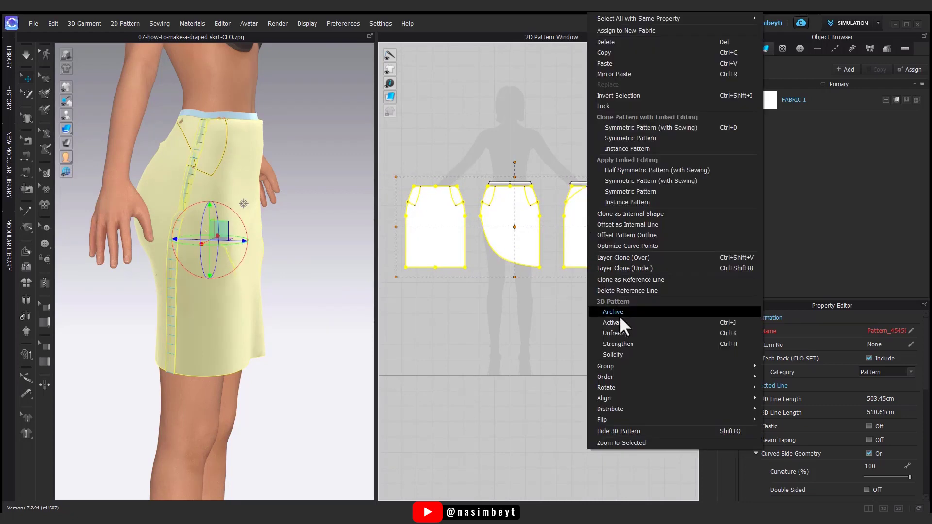
pyautogui.click(620, 315)
pyautogui.click(554, 366)
pyautogui.press('space')
pyautogui.moveTo(178, 246); pyautogui.dragTo(200, 266)
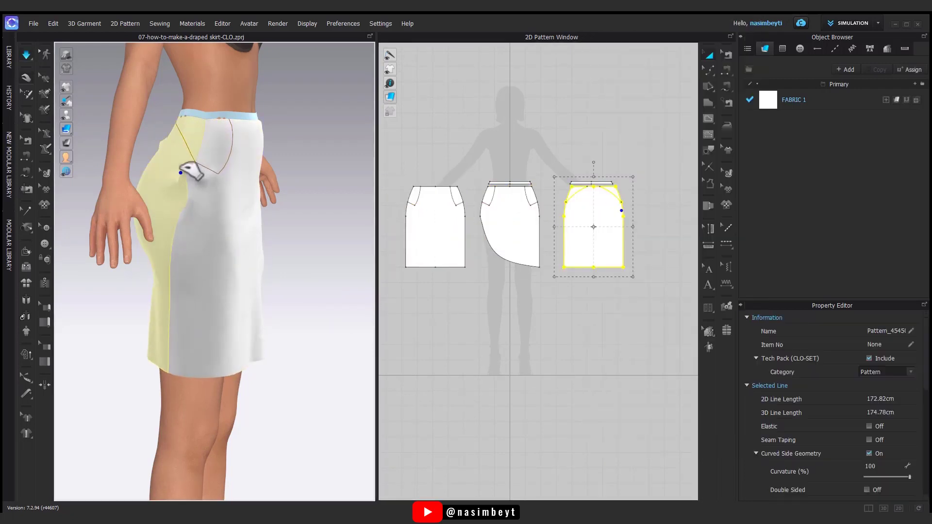
pyautogui.moveTo(189, 217); pyautogui.dragTo(176, 316, button='right')
pyautogui.moveTo(100, 228); pyautogui.dragTo(308, 250, button='right')
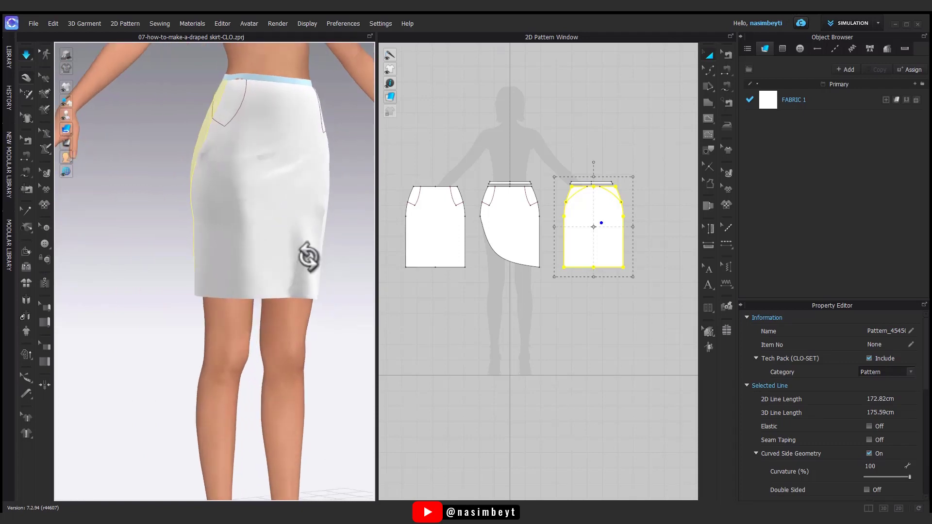
pyautogui.click(264, 233)
pyautogui.click(388, 235)
pyautogui.press('space')
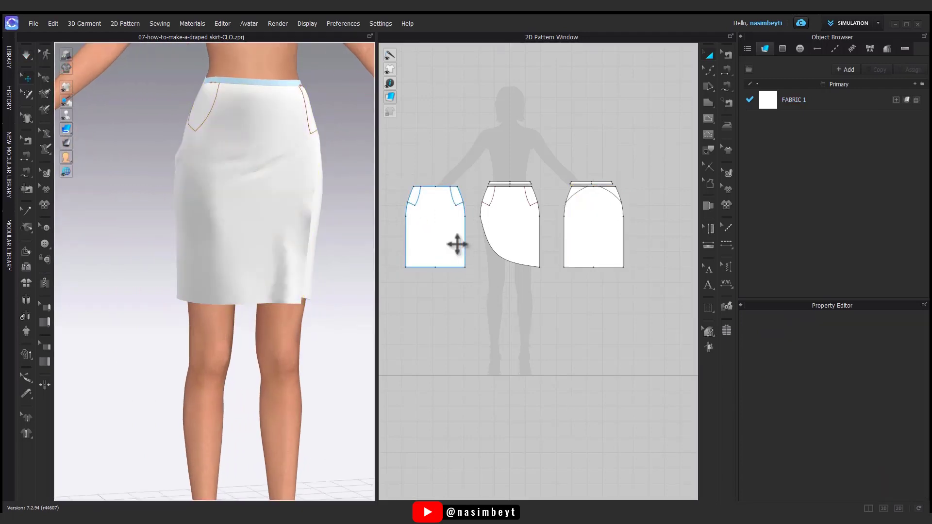
# Set the additional collision thickness of the two front panels to 1.0 mm and simulate the skirt
pyautogui.click(458, 245)
pyautogui.keyDown('shift'); pyautogui.click(524, 247); pyautogui.keyUp('shift')
pyautogui.scroll(-6, 853, 416)
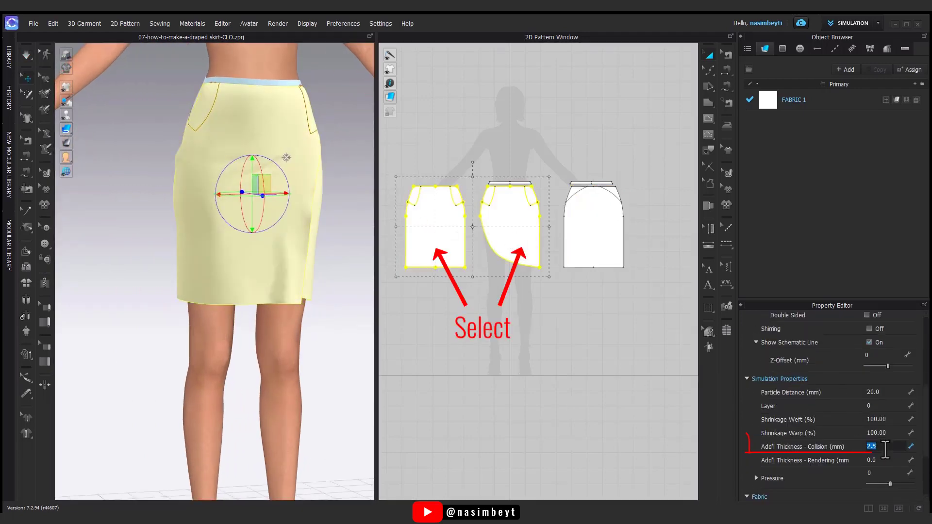
pyautogui.press('Return')
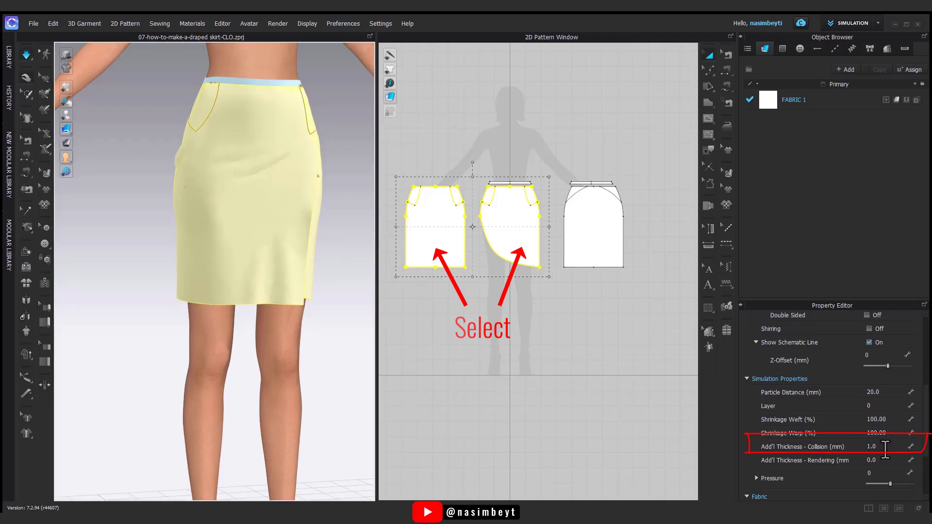
pyautogui.moveTo(364, 277); pyautogui.dragTo(217, 301, button='right')
pyautogui.click(288, 298)
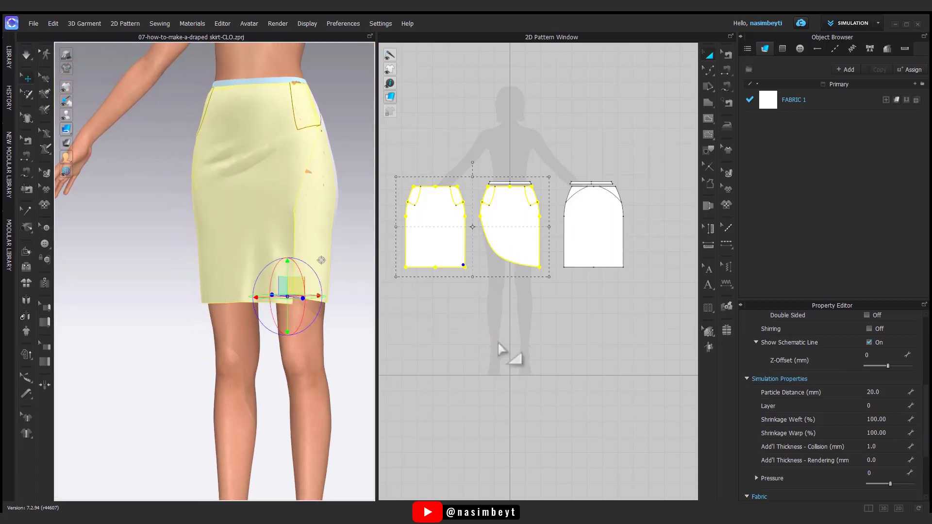
# Freeze the curved front panel and the back panel, leaving the duplicated front panel free to simulate
pyautogui.click(510, 245)
pyautogui.keyDown('shift'); pyautogui.click(597, 249); pyautogui.keyUp('shift')
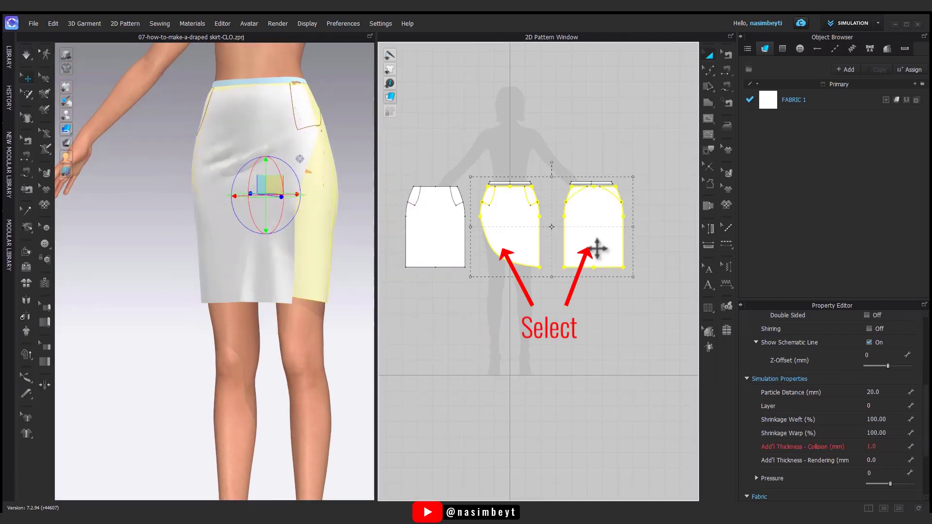
pyautogui.rightClick(597, 249)
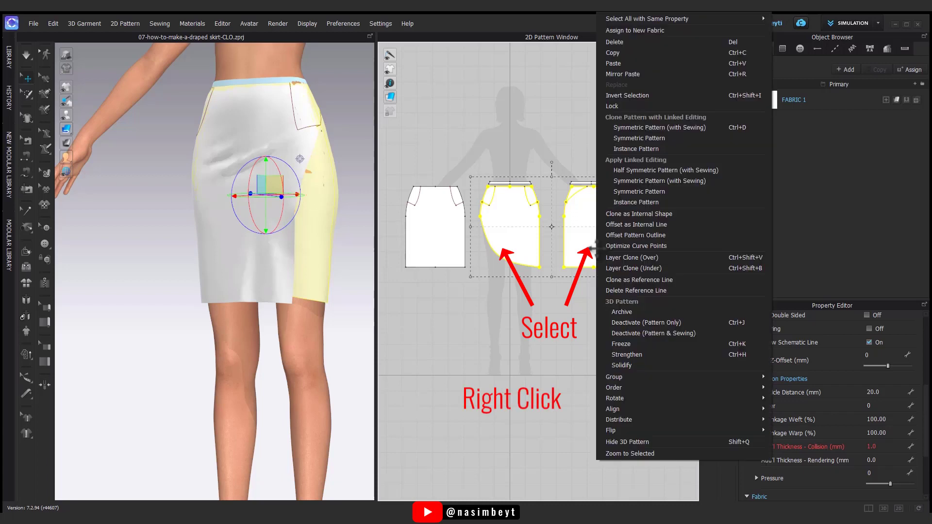
pyautogui.click(622, 343)
pyautogui.click(552, 365)
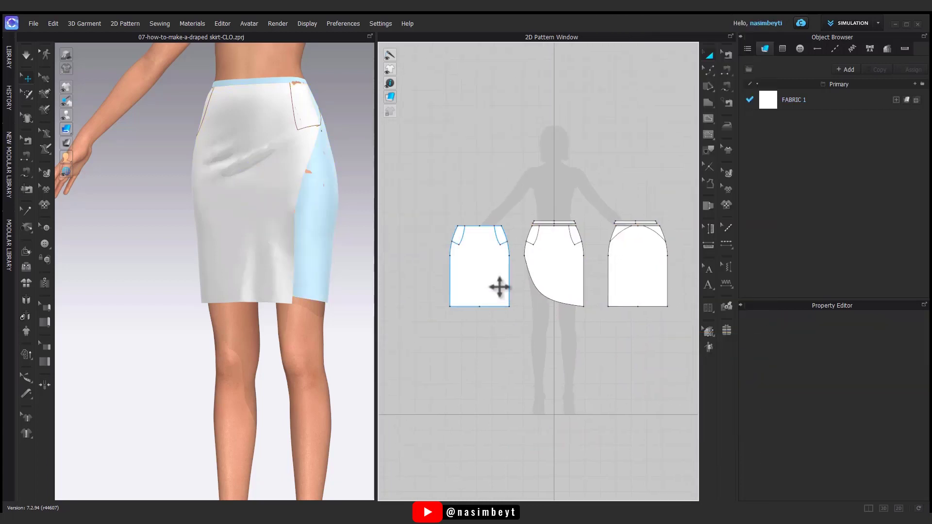
# Free-sew both pocket lines of the duplicated front panel to the matching pocket lines on the curved front panel
pyautogui.moveTo(316, 272); pyautogui.dragTo(285, 163, button='right')
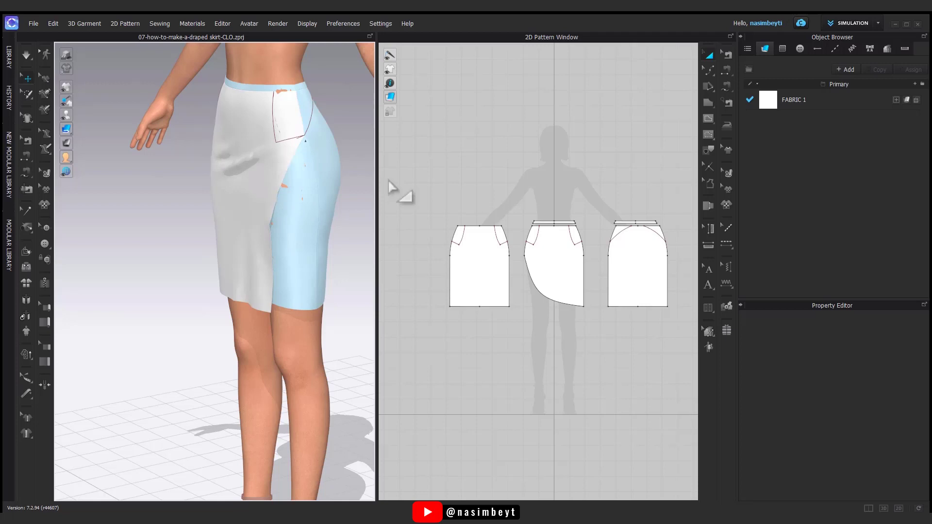
pyautogui.moveTo(311, 219); pyautogui.dragTo(355, 225, button='right')
pyautogui.scroll(4, 536, 260)
pyautogui.moveTo(537, 263); pyautogui.dragTo(557, 245, button='middle')
pyautogui.click(727, 87)
pyautogui.click(534, 206)
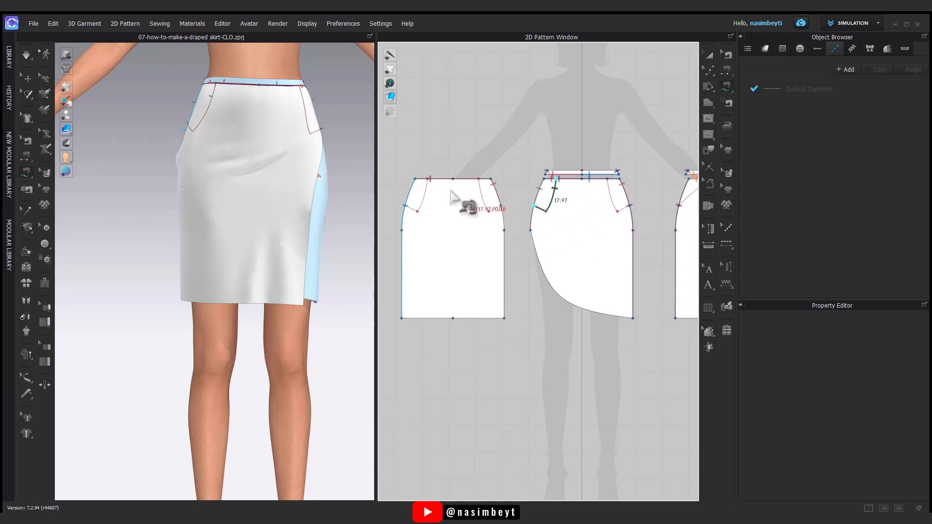
pyautogui.click(427, 179)
pyautogui.click(405, 205)
pyautogui.click(479, 179)
pyautogui.click(498, 193)
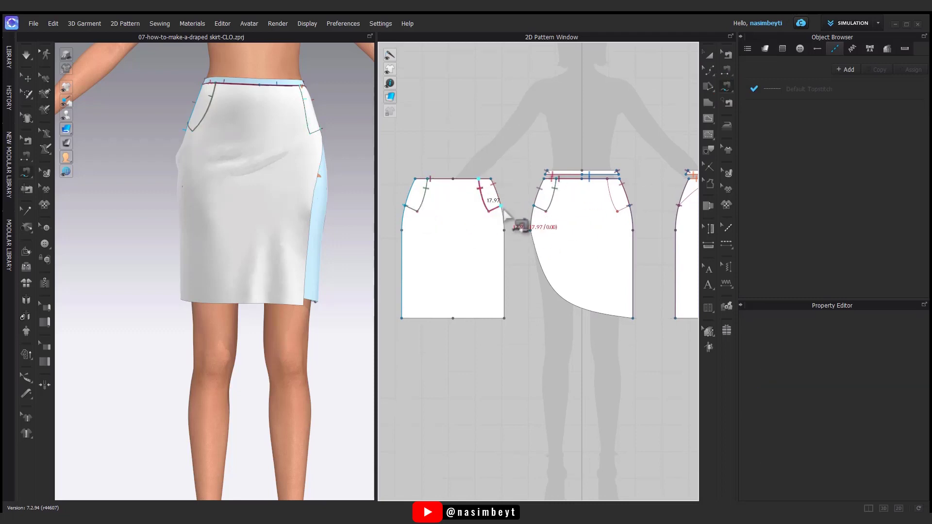
pyautogui.click(624, 194)
# Simulate the duplicated front panel with its sewn pocket lines and pull it into shape over the frozen panel
pyautogui.moveTo(599, 326); pyautogui.dragTo(578, 294, button='middle')
pyautogui.click(709, 55)
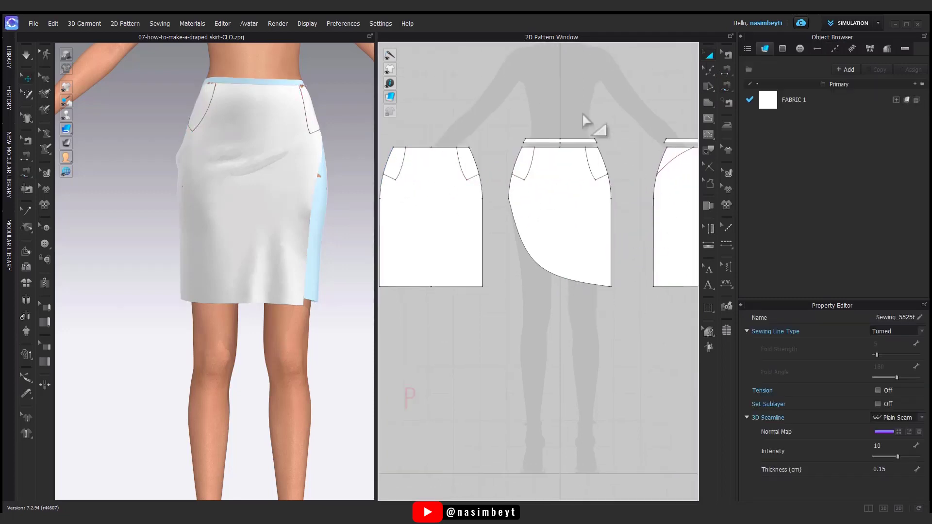
pyautogui.press('space')
pyautogui.moveTo(288, 189); pyautogui.dragTo(301, 191)
pyautogui.moveTo(301, 191); pyautogui.dragTo(259, 257, button='right')
pyautogui.press('space')
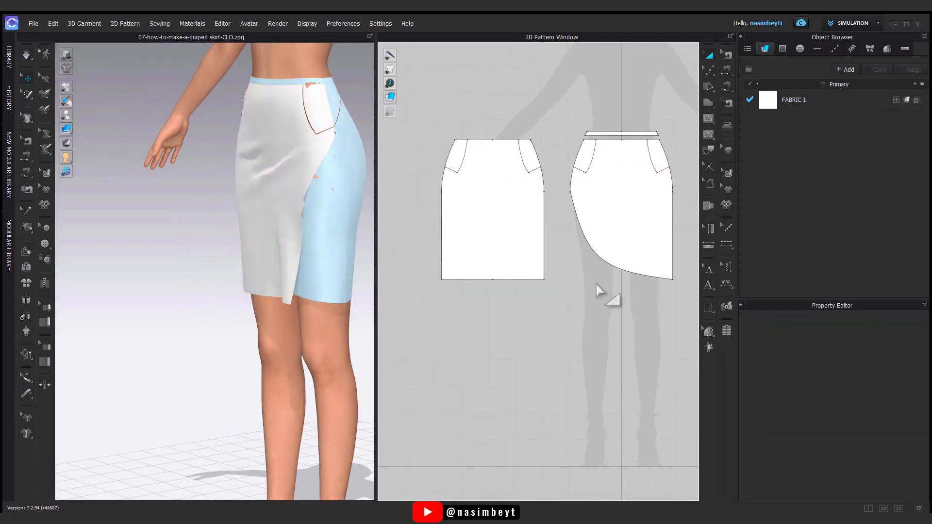
# Cut and sew the duplicated front panel along the pocket line on the side where the curved underlayer is open to view
pyautogui.scroll(3, 532, 177)
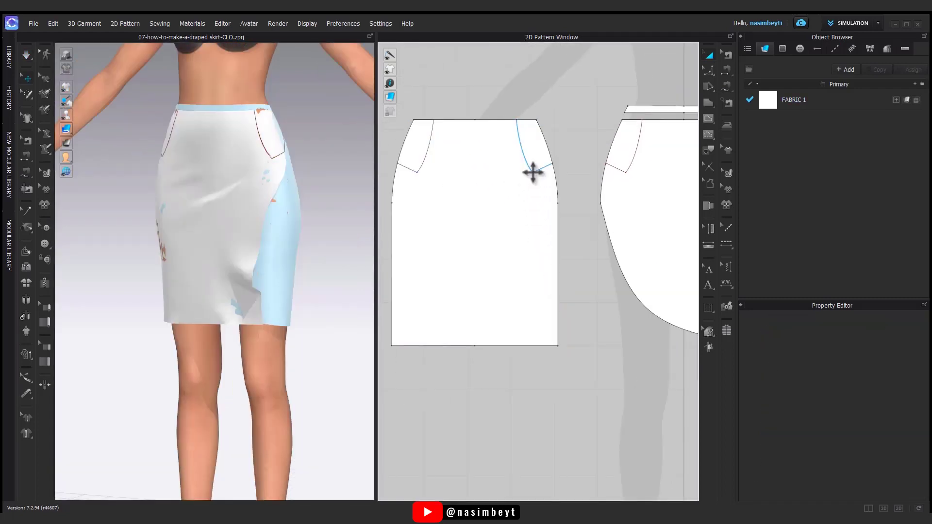
pyautogui.click(533, 173)
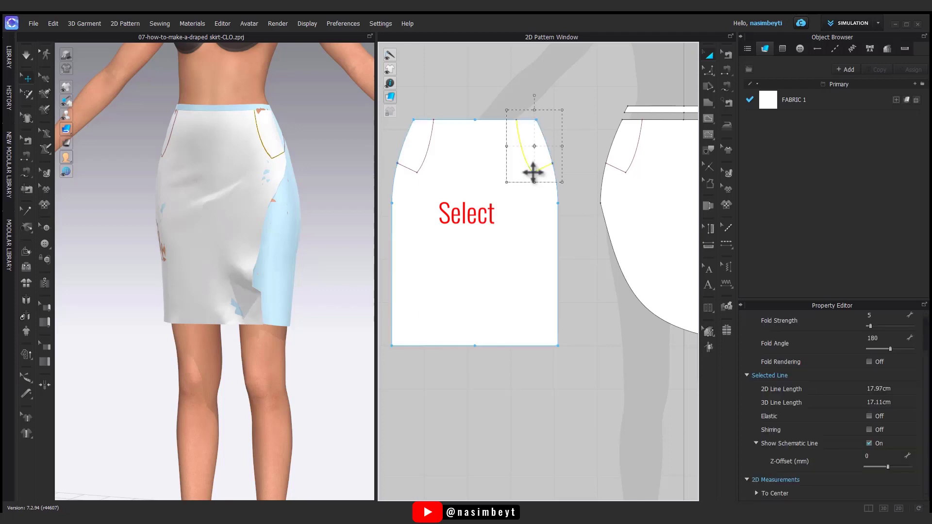
pyautogui.rightClick(532, 171)
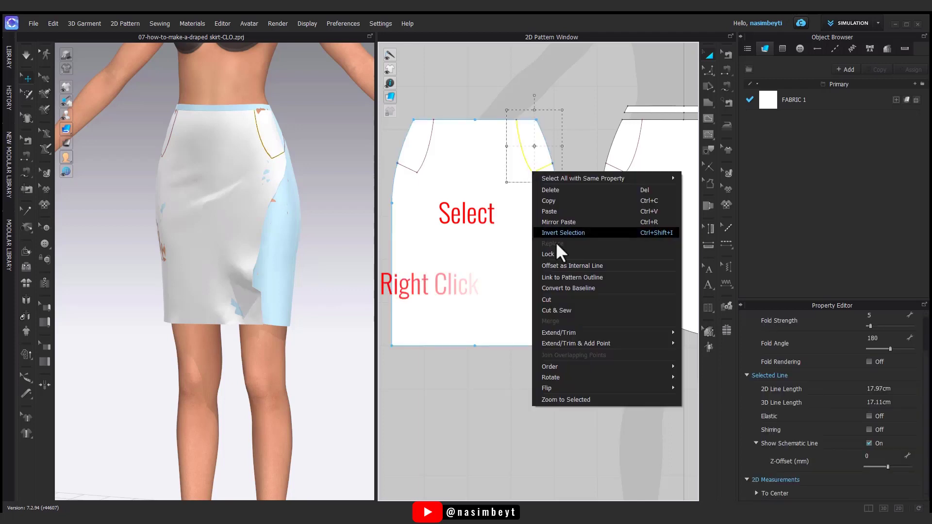
pyautogui.click(573, 309)
pyautogui.scroll(-3, 563, 281)
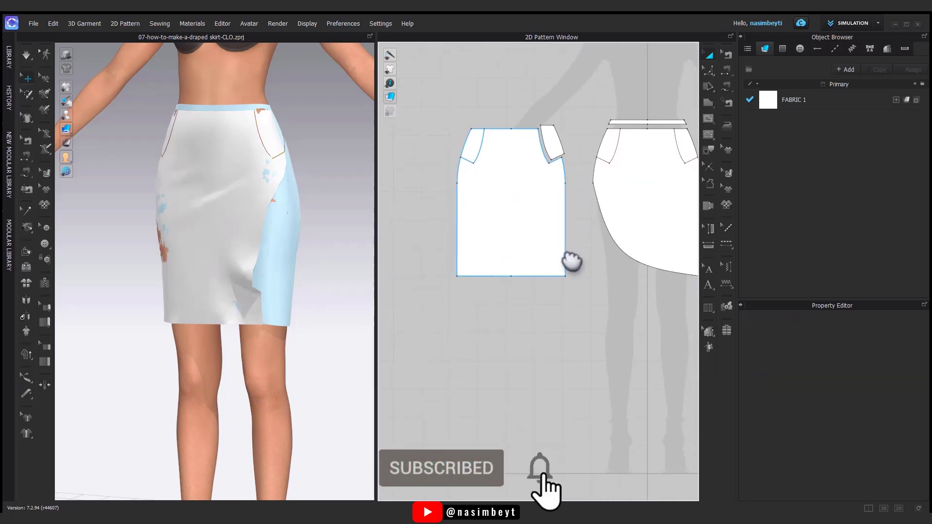
# Delete the duplicated panel's side and hem points below the cut pocket, leaving a diagonal edge to the opposite hem corner
pyautogui.click(709, 69)
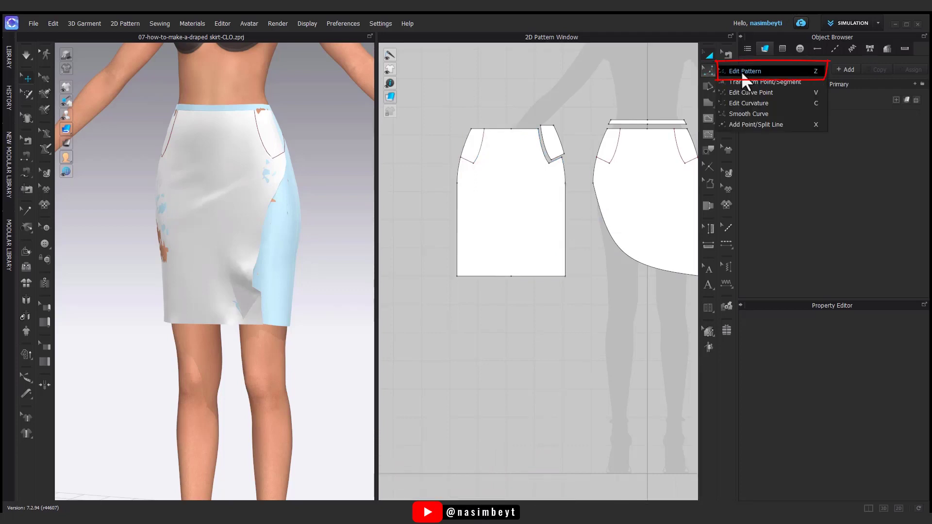
pyautogui.click(742, 71)
pyautogui.click(564, 174)
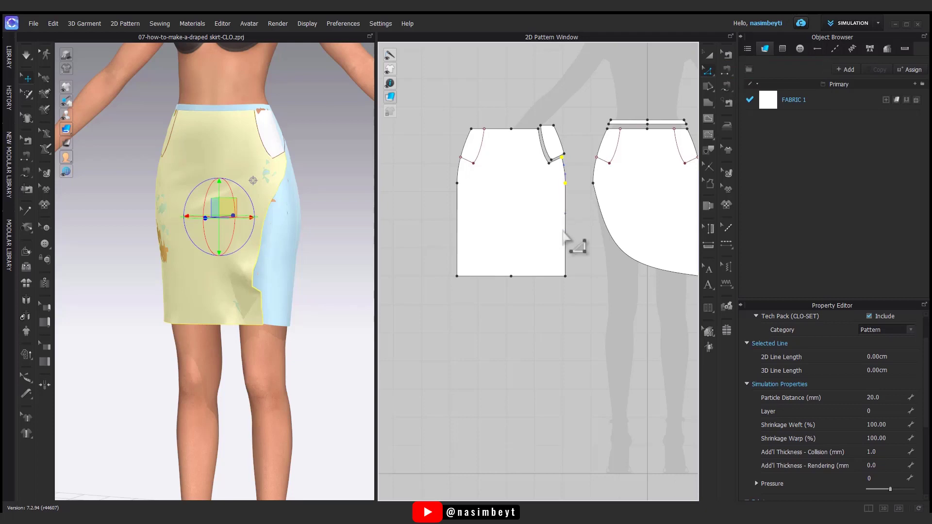
pyautogui.click(511, 276)
pyautogui.press('Delete')
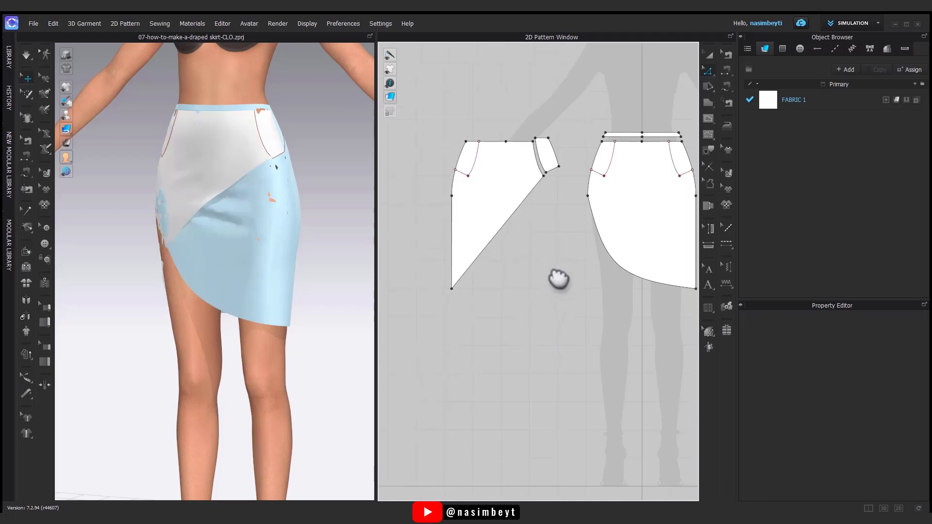
# Delete the seams joining the cut pocket piece to the duplicated front panel, keeping the pocket piece's outer side seam
pyautogui.press('n')
pyautogui.scroll(-3, 540, 179)
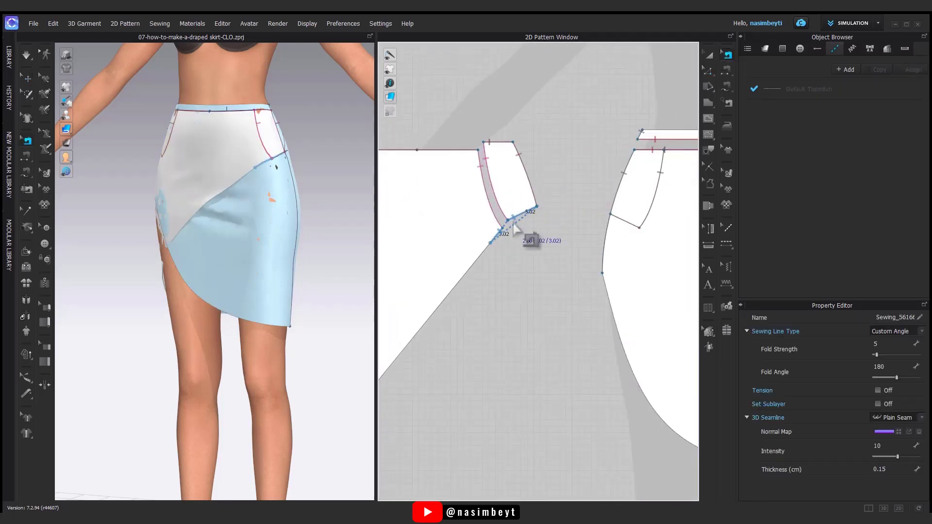
pyautogui.press('Delete')
pyautogui.scroll(2, 518, 242)
pyautogui.click(526, 206)
pyautogui.moveTo(556, 240); pyautogui.dragTo(479, 230, button='right')
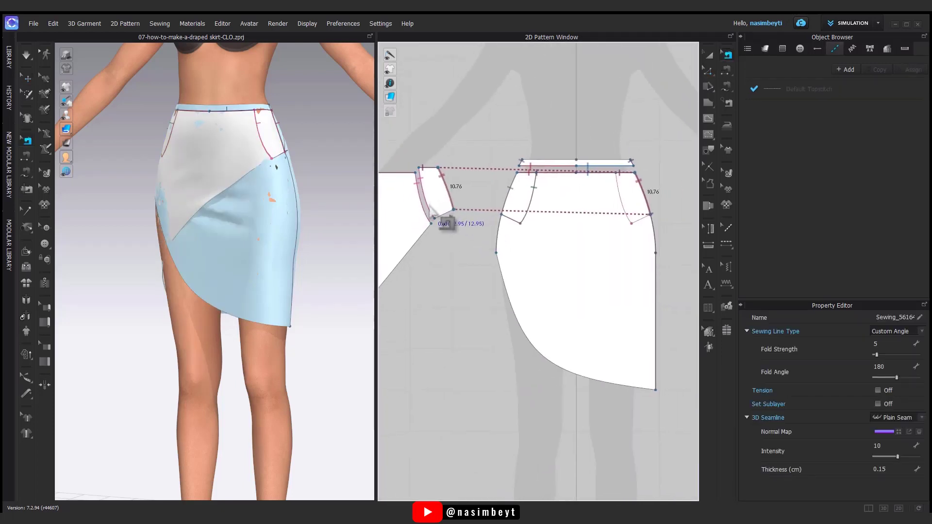
pyautogui.click(431, 220)
pyautogui.scroll(-3, 485, 252)
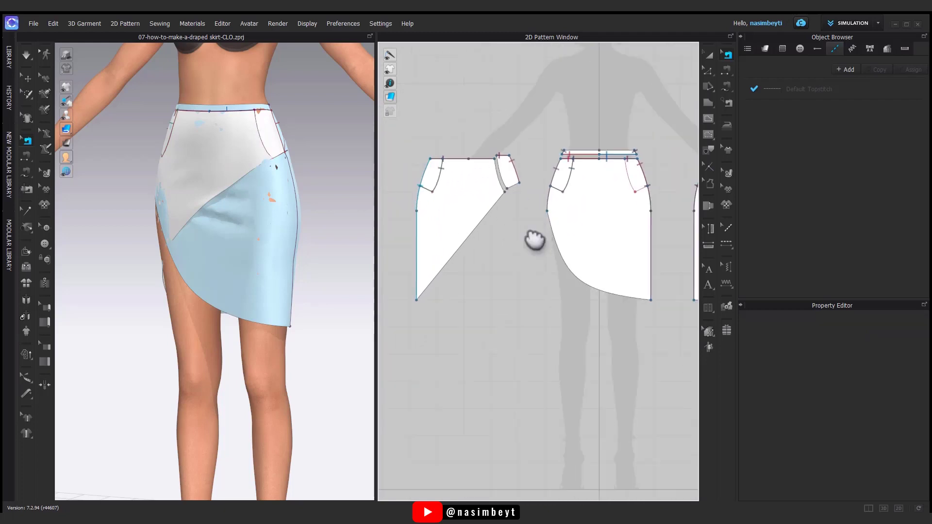
# Bend the duplicated front panel's diagonal edge outward into a rounded curve with Edit Curve Point
pyautogui.click(708, 73)
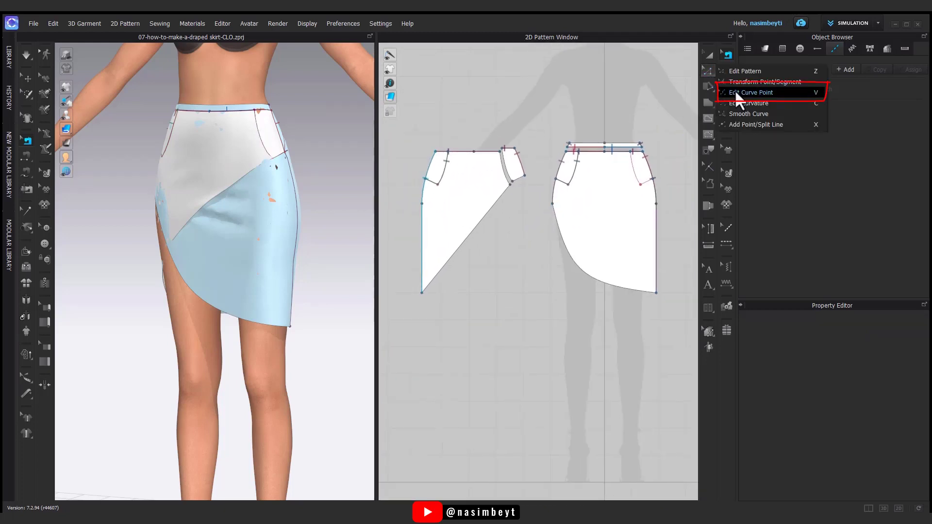
pyautogui.click(751, 94)
pyautogui.moveTo(484, 217); pyautogui.dragTo(496, 263)
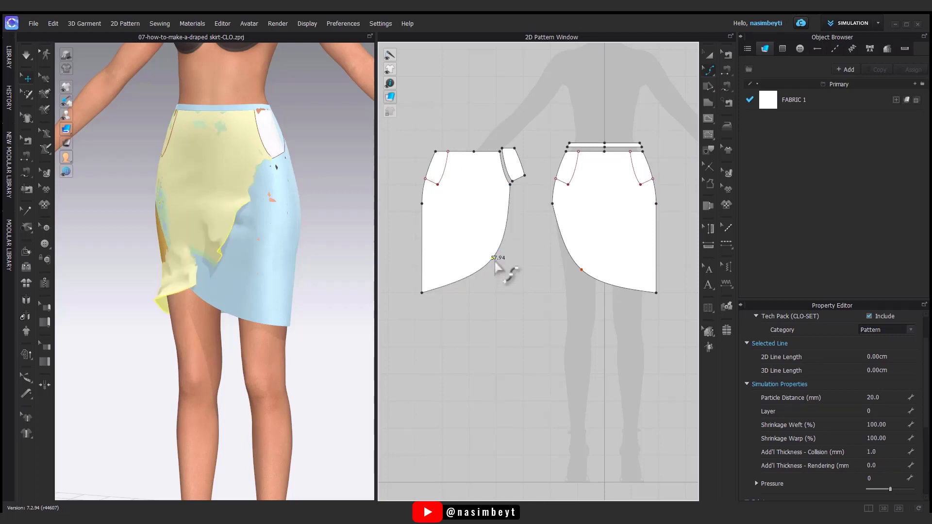
# Move the duplicated panel's corner at the base of the pocket cut 55 cm down and outward to extend the panel
pyautogui.click(712, 72)
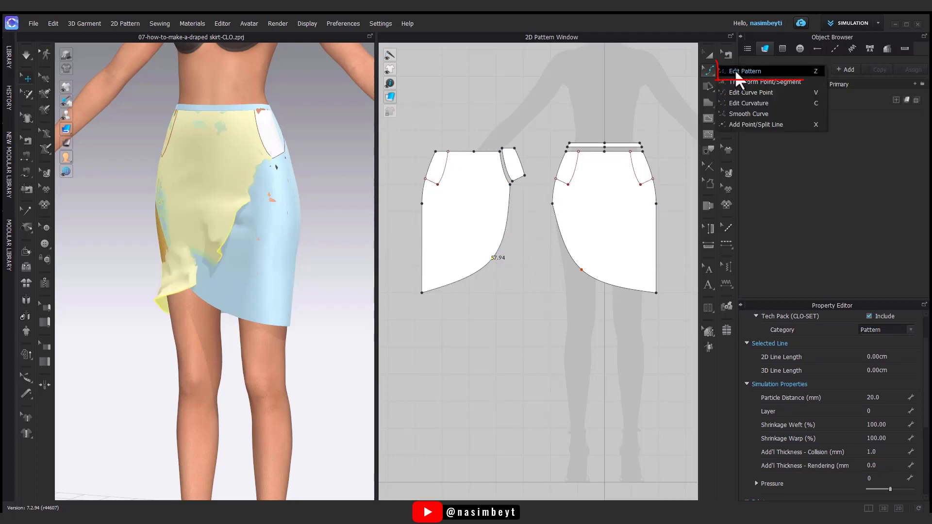
pyautogui.click(743, 71)
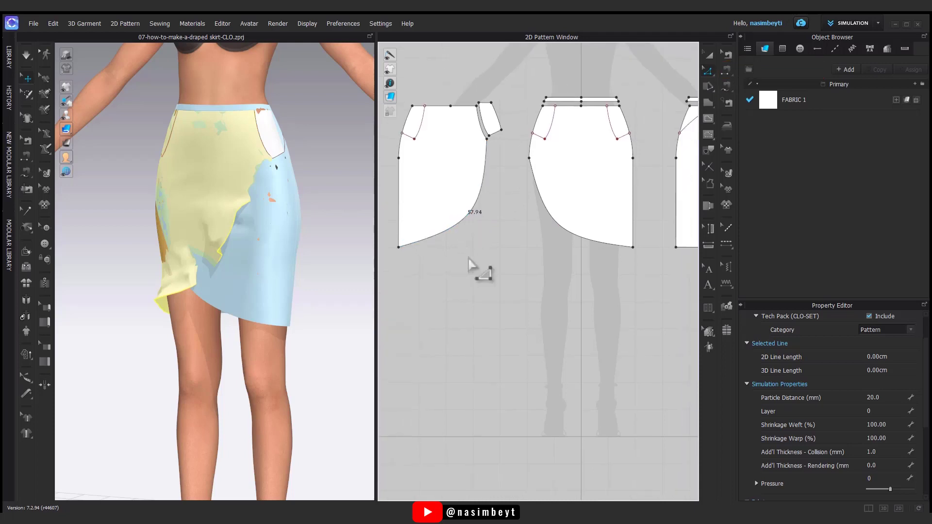
pyautogui.click(469, 239)
pyautogui.moveTo(470, 239); pyautogui.dragTo(539, 199, button='middle')
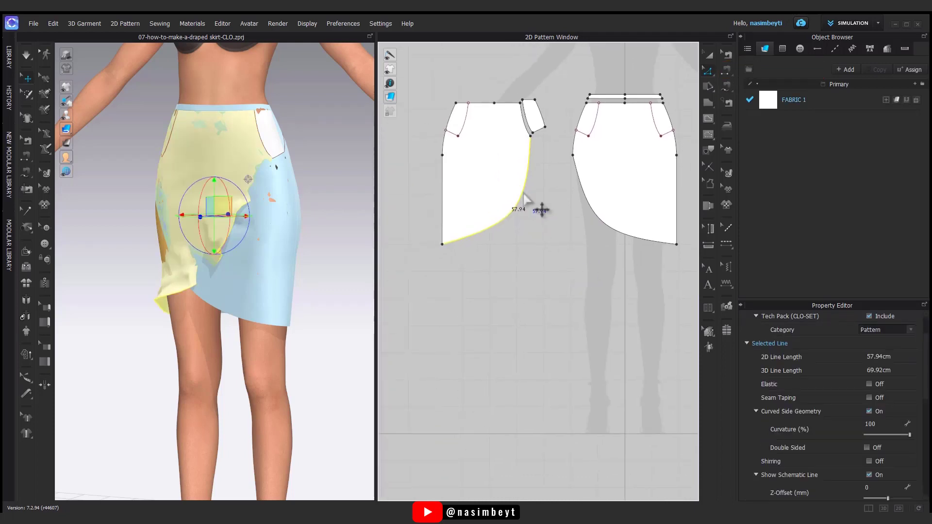
pyautogui.moveTo(530, 138); pyautogui.dragTo(573, 277)
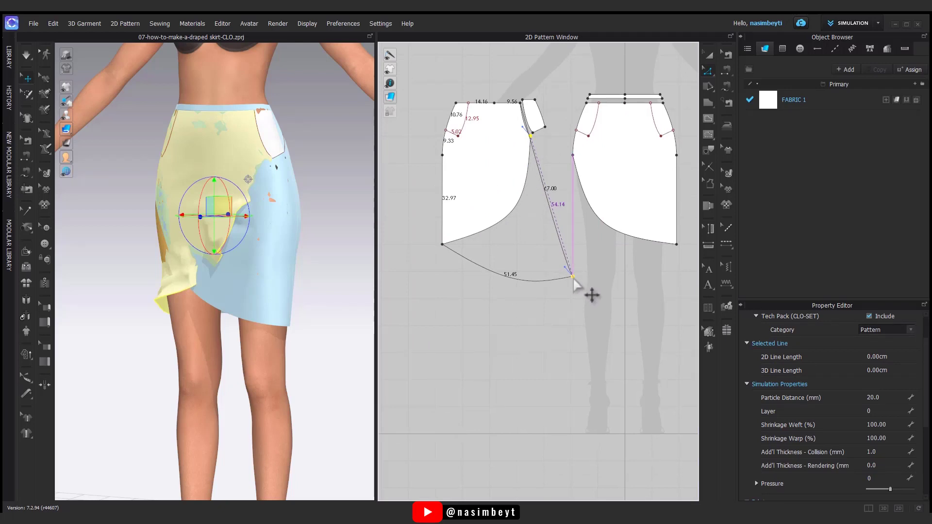
pyautogui.rightClick(574, 280)
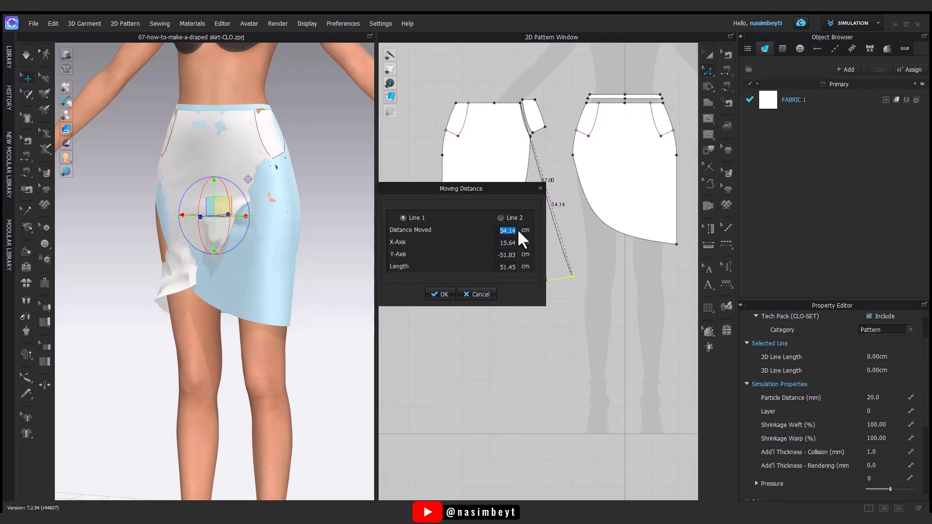
pyautogui.write('55')
pyautogui.click(440, 295)
# Try simulating the extended front panel and pulling it and the cut pocket piece into place
pyautogui.moveTo(272, 335); pyautogui.dragTo(259, 272, button='right')
pyautogui.moveTo(259, 272); pyautogui.dragTo(376, 301)
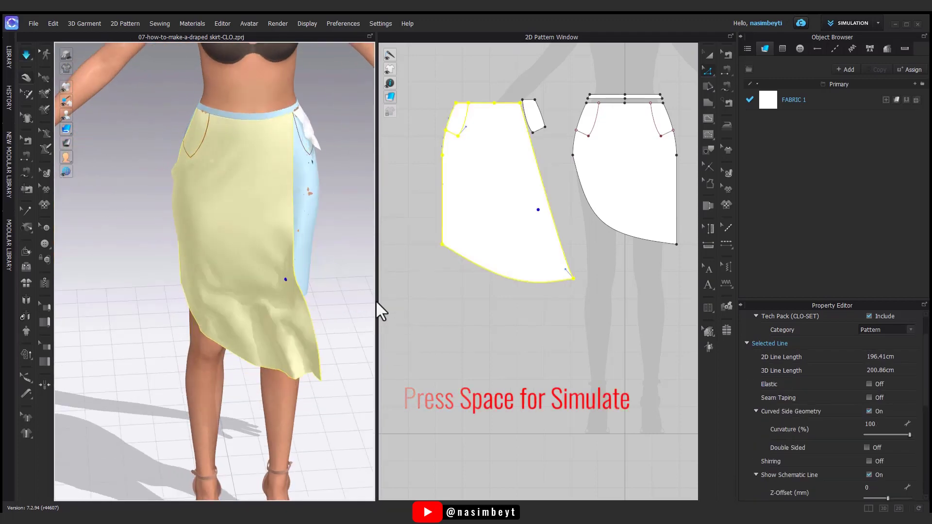
pyautogui.moveTo(376, 302); pyautogui.dragTo(322, 218, button='right')
pyautogui.click(302, 153)
# Undo the last simulation of the extended front panel
pyautogui.moveTo(532, 119); pyautogui.dragTo(499, 140, button='middle')
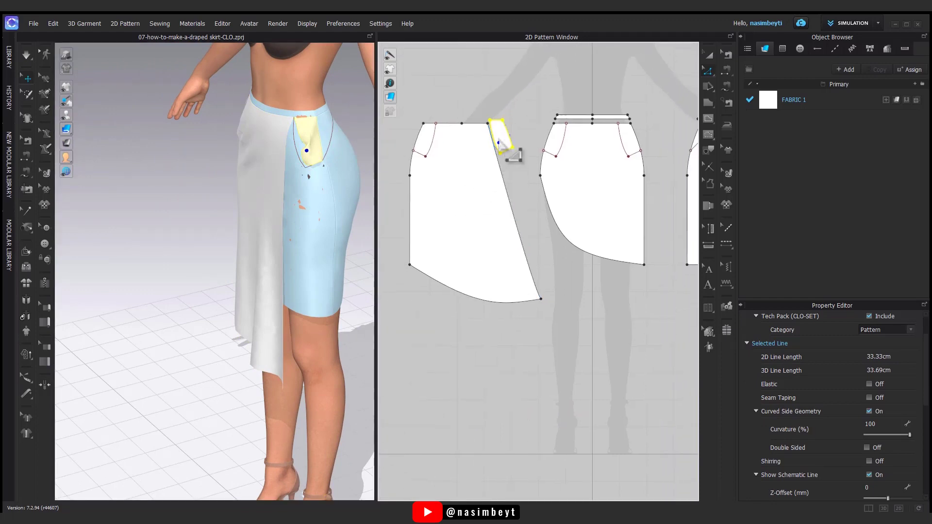
pyautogui.click(709, 54)
pyautogui.hotkey('ctrl', 'z')
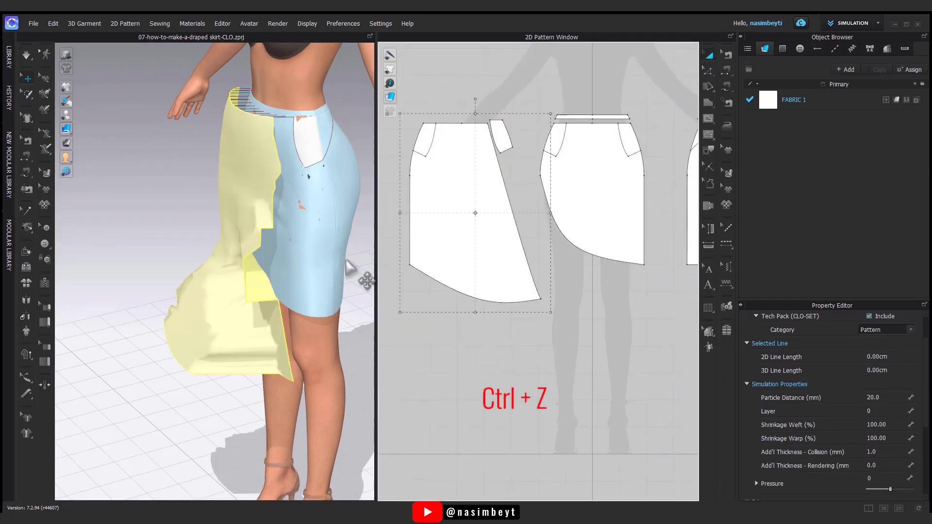
# Sew the cut pocket piece's bottom edge to the matching lower pocket line on the curved front underlayer with Free Sewing
pyautogui.moveTo(315, 288); pyautogui.dragTo(266, 298, button='right')
pyautogui.moveTo(266, 298); pyautogui.dragTo(210, 297, button='middle')
pyautogui.moveTo(531, 225); pyautogui.dragTo(571, 215, button='middle')
pyautogui.click(534, 226)
pyautogui.click(576, 376)
pyautogui.scroll(2, 558, 210)
pyautogui.moveTo(558, 211); pyautogui.dragTo(541, 261, button='right')
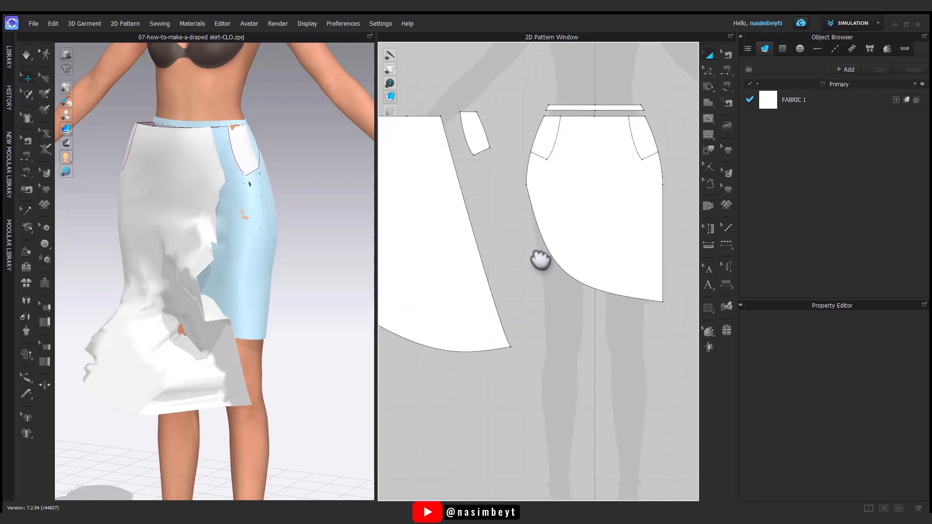
pyautogui.click(727, 86)
pyautogui.click(474, 154)
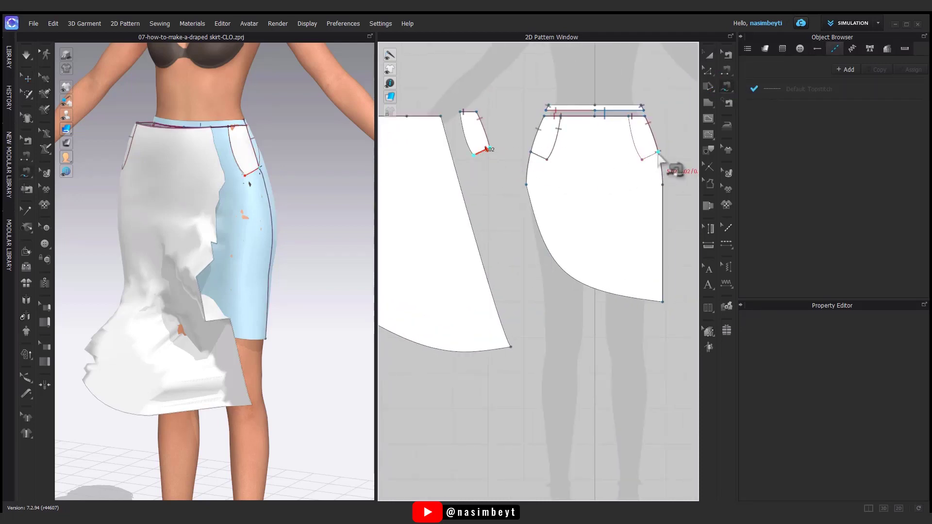
pyautogui.click(656, 154)
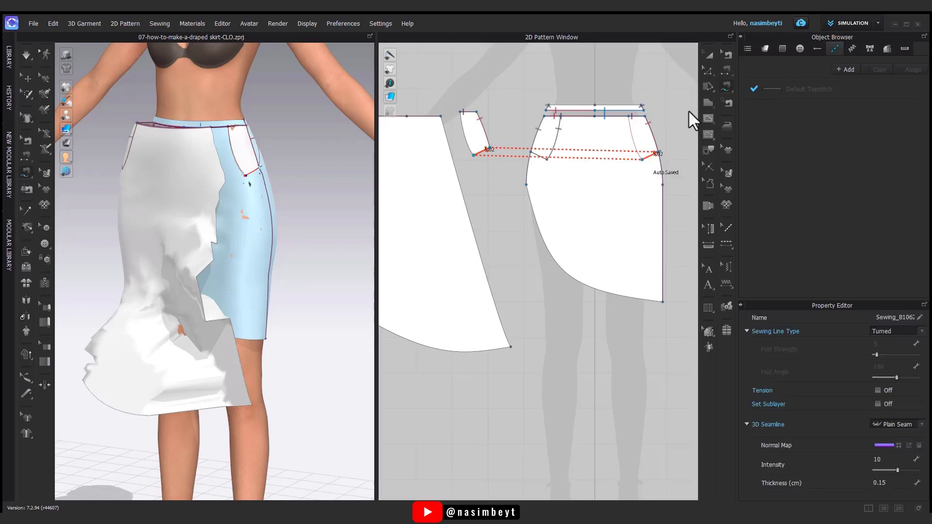
# Split the pocket piece's long inner edge uniformly into 4 segments
pyautogui.click(709, 55)
pyautogui.moveTo(496, 197); pyautogui.dragTo(516, 209, button='middle')
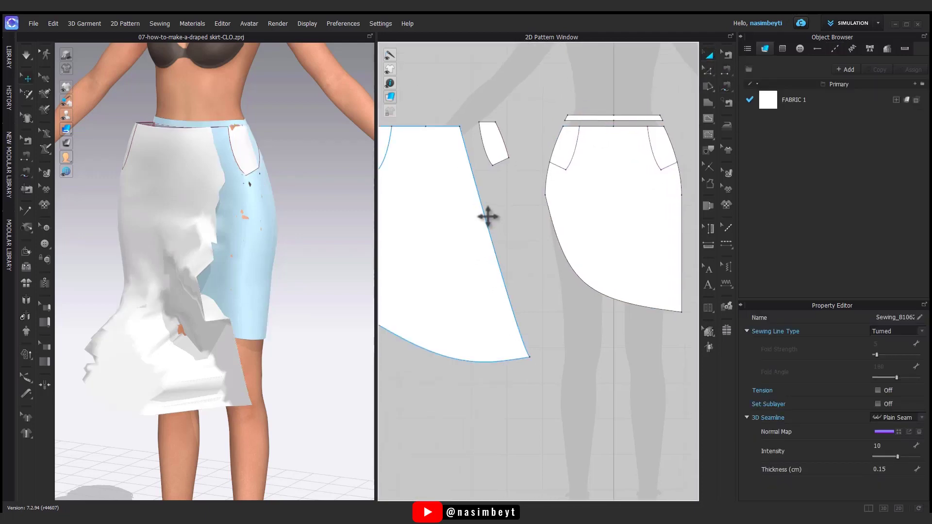
pyautogui.moveTo(524, 271); pyautogui.dragTo(550, 283, button='middle')
pyautogui.click(712, 72)
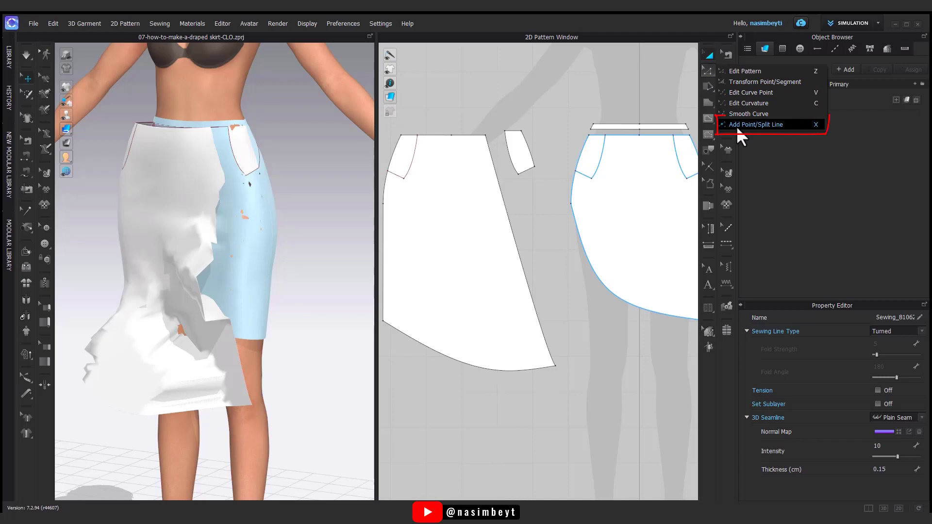
pyautogui.click(736, 126)
pyautogui.rightClick(512, 161)
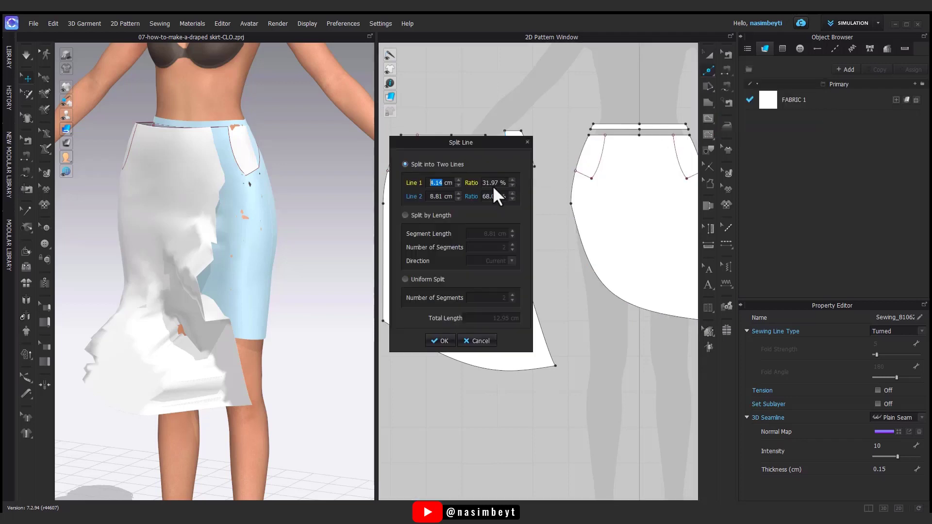
pyautogui.click(423, 333)
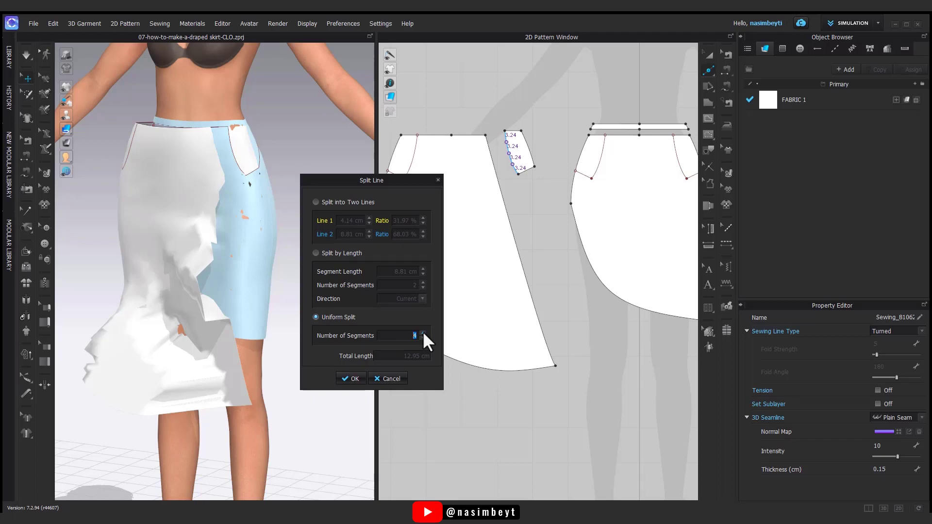
pyautogui.click(350, 378)
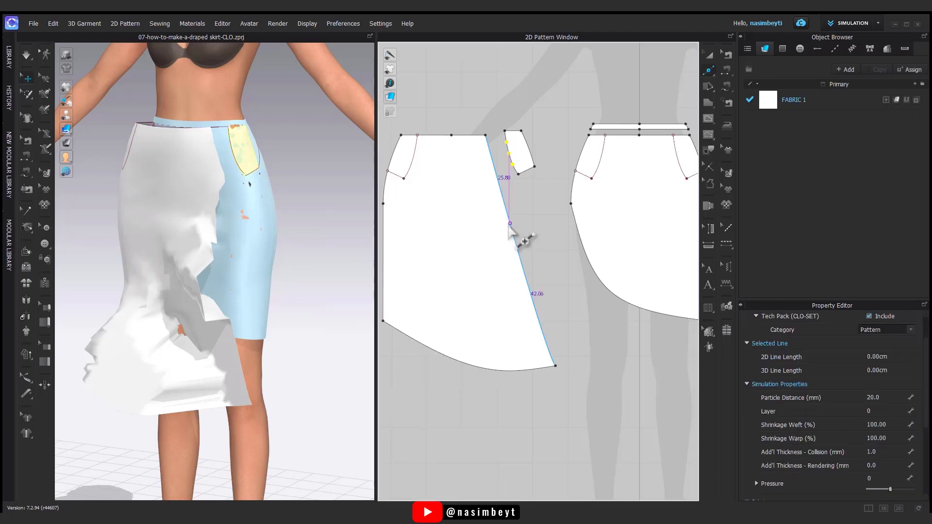
# Split the extended front panel's diagonal edge uniformly into 12 segments
pyautogui.click(509, 227)
pyautogui.moveTo(495, 141); pyautogui.dragTo(364, 164)
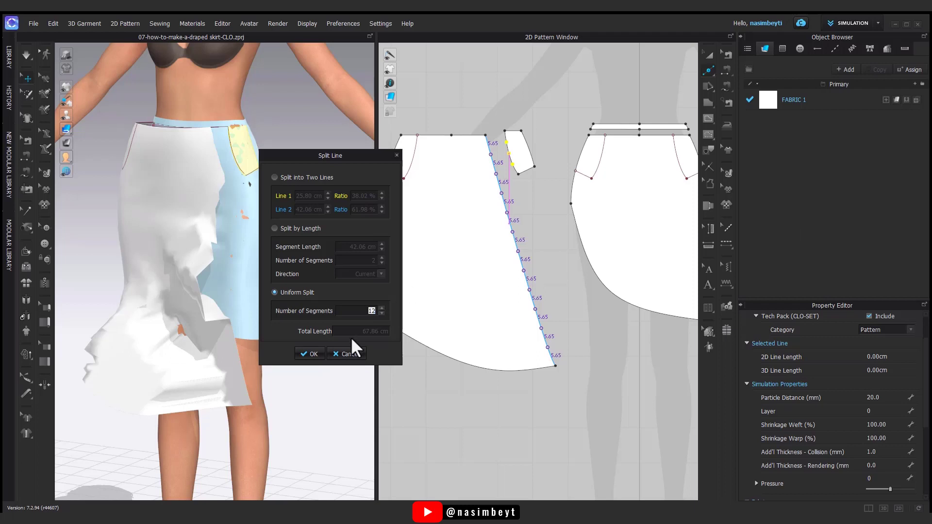
pyautogui.click(304, 355)
pyautogui.moveTo(583, 340); pyautogui.dragTo(581, 366, button='middle')
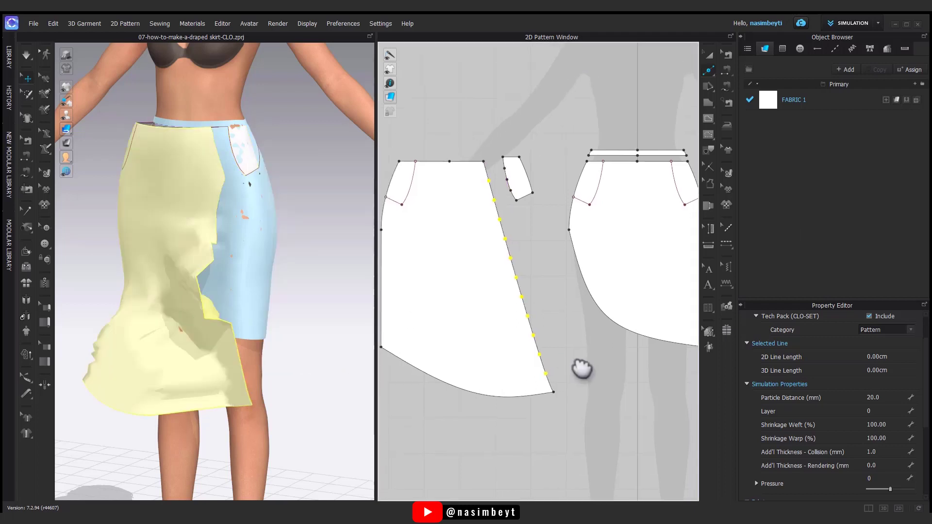
# Form the uppermost pleat with Segment Sewing: join the diagonal edge's first two segments and sew the third to the pocket piece's top segment
pyautogui.click(727, 74)
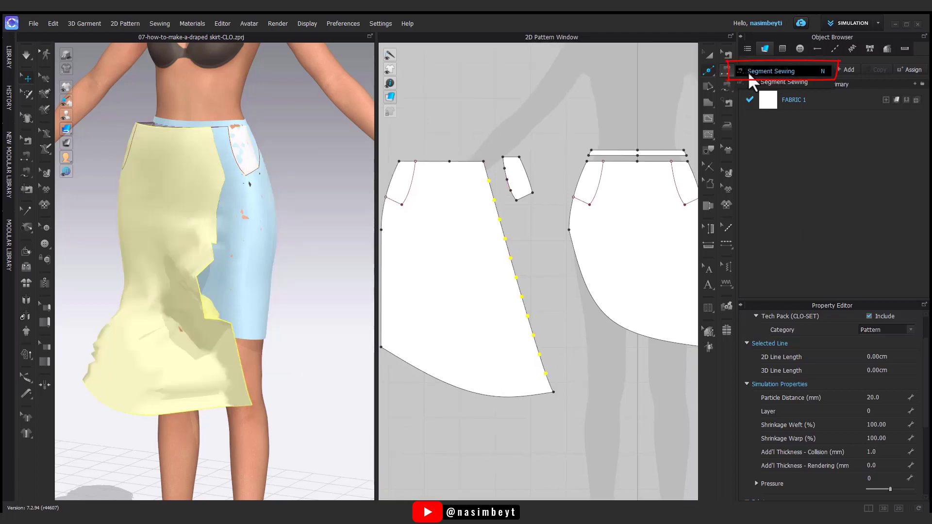
pyautogui.click(753, 80)
pyautogui.scroll(6, 500, 188)
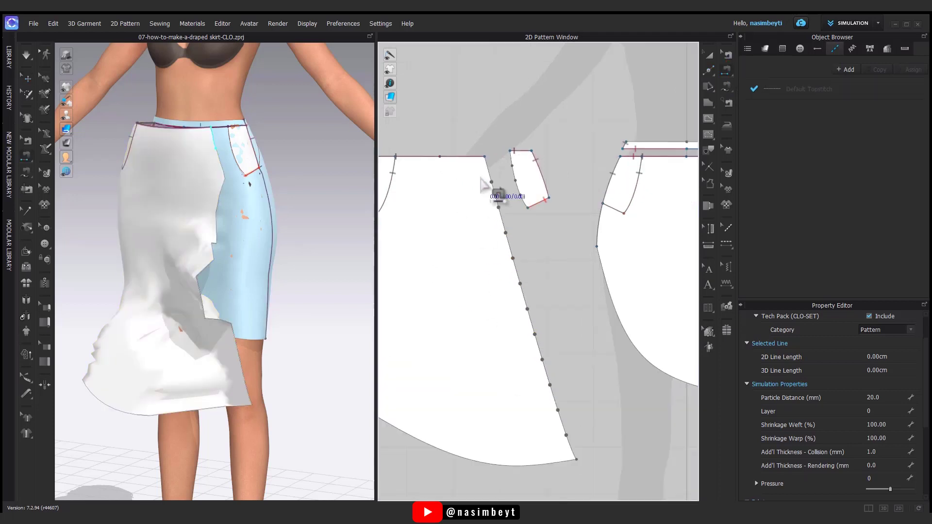
pyautogui.moveTo(484, 155); pyautogui.dragTo(480, 154, button='middle')
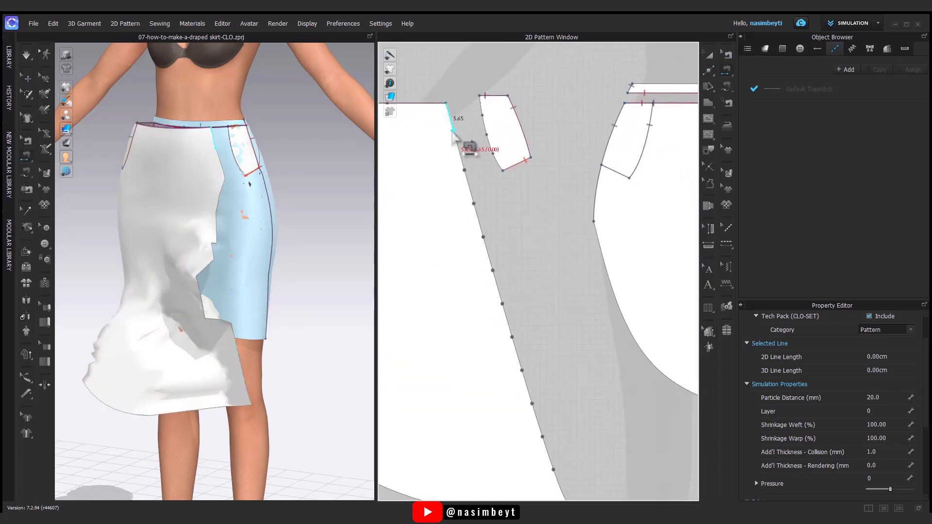
pyautogui.click(454, 131)
pyautogui.click(461, 152)
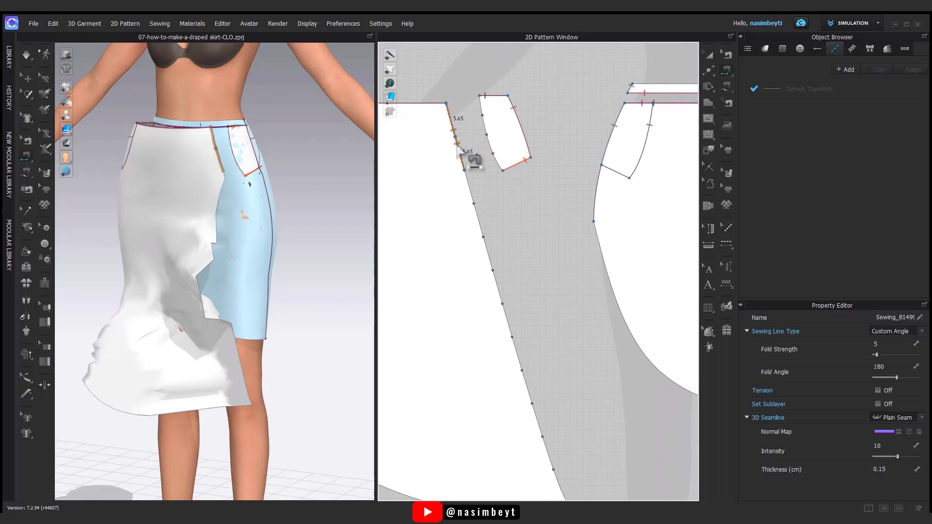
pyautogui.click(463, 167)
pyautogui.click(472, 199)
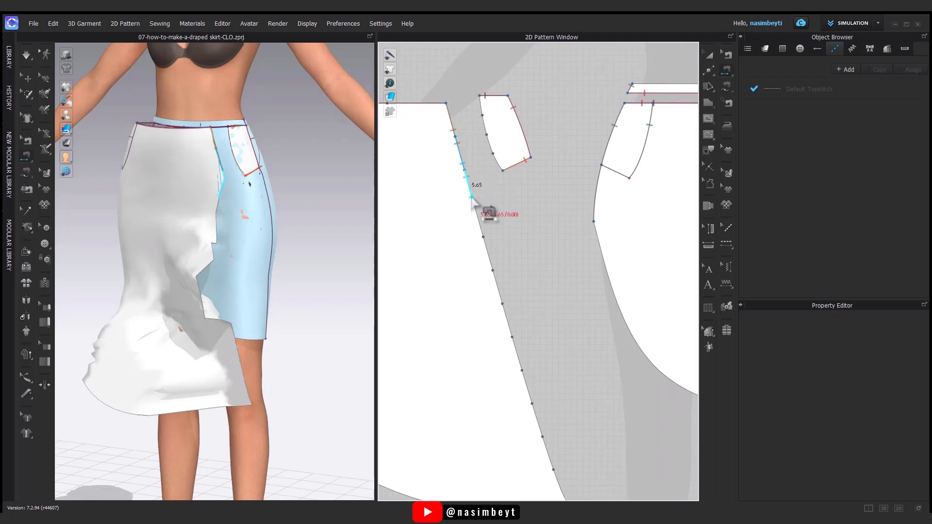
pyautogui.click(482, 108)
# Form the second pleat by joining the fourth and fifth diagonal segments and sewing the sixth to the pocket piece's second segment
pyautogui.click(484, 238)
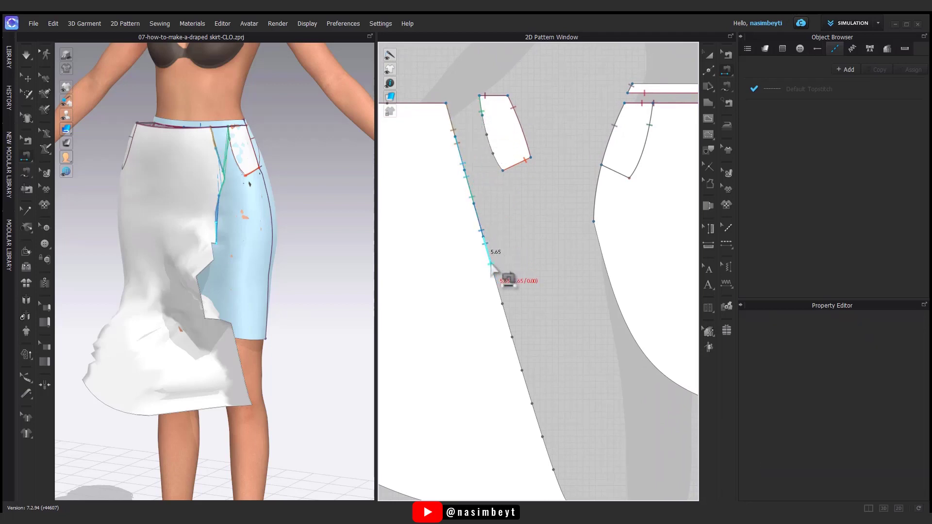
pyautogui.click(494, 270)
pyautogui.click(499, 291)
pyautogui.click(486, 129)
# Form the third pleat by joining the seventh and eighth diagonal segments and sewing the ninth to the pocket piece's third segment
pyautogui.moveTo(521, 249); pyautogui.dragTo(499, 194, button='middle')
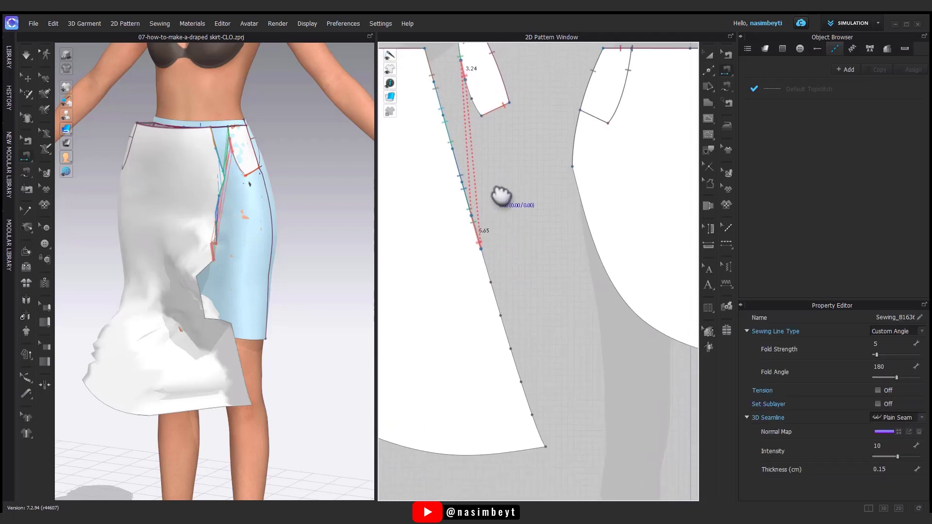
pyautogui.click(489, 275)
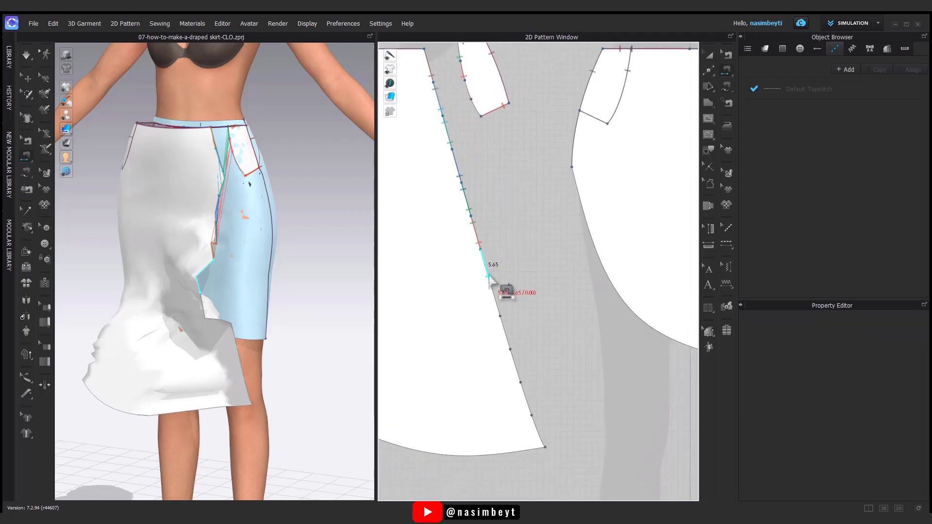
pyautogui.click(510, 348)
pyautogui.click(487, 107)
# Form the lowest pleat by joining the tenth and eleventh diagonal segments and sewing the last to the pocket piece's bottom segment
pyautogui.click(510, 348)
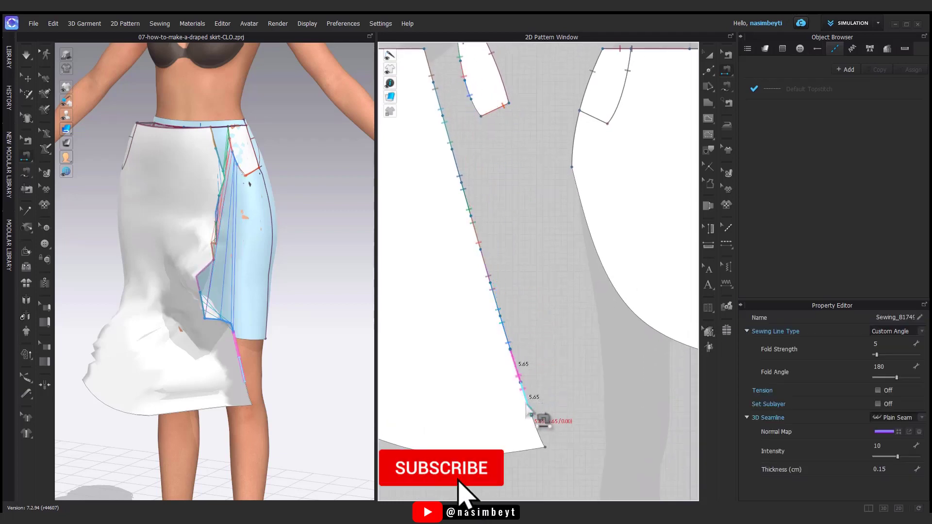
pyautogui.click(534, 426)
pyautogui.click(543, 443)
pyautogui.click(480, 113)
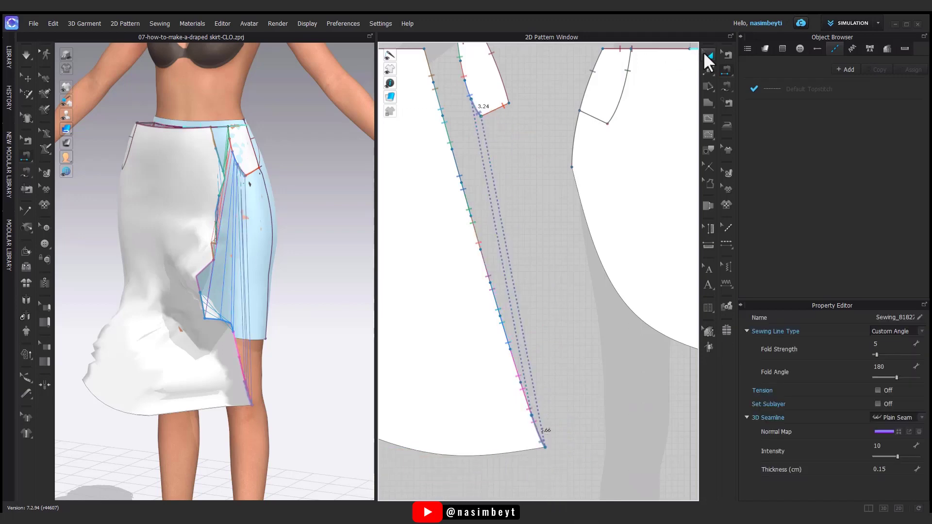
# Freeze the cut pocket piece
pyautogui.click(708, 55)
pyautogui.moveTo(486, 180); pyautogui.dragTo(494, 218, button='middle')
pyautogui.moveTo(494, 218); pyautogui.dragTo(498, 237, button='right')
pyautogui.click(504, 145)
pyautogui.rightClick(504, 148)
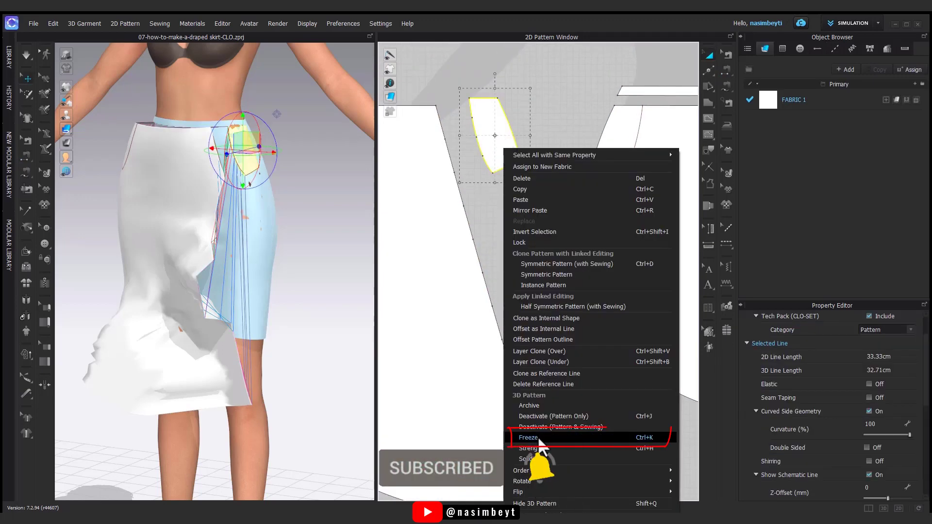
pyautogui.click(538, 436)
# Strengthen the extended front panel and simulate it so its pleats are drawn up to the pocket piece
pyautogui.click(486, 341)
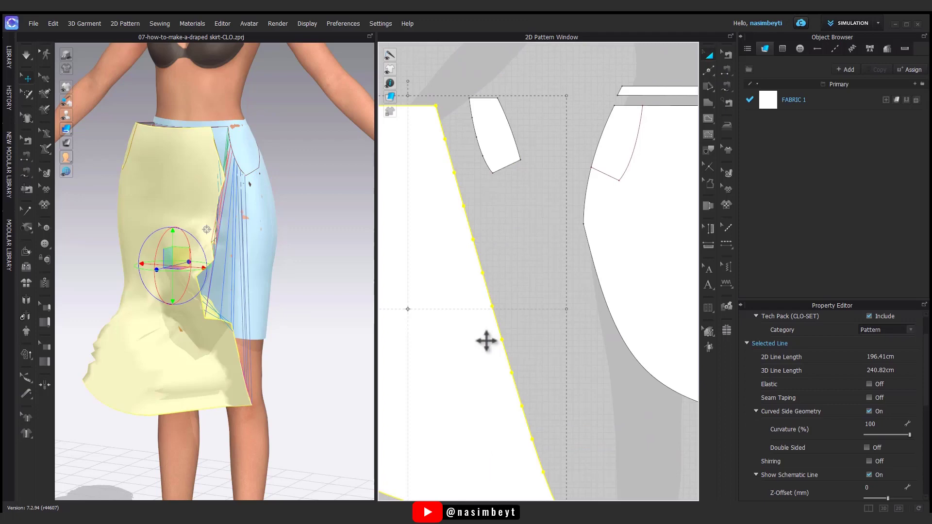
pyautogui.rightClick(487, 341)
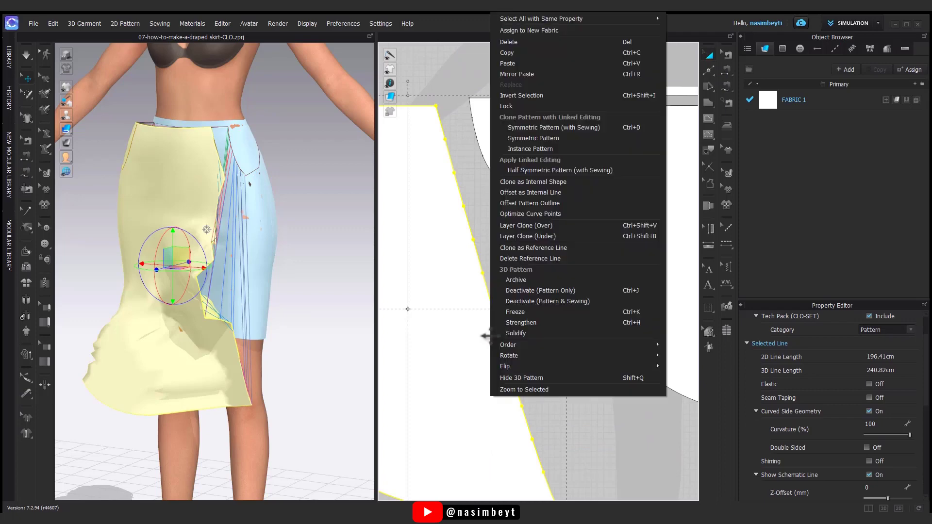
pyautogui.click(526, 321)
pyautogui.press('space')
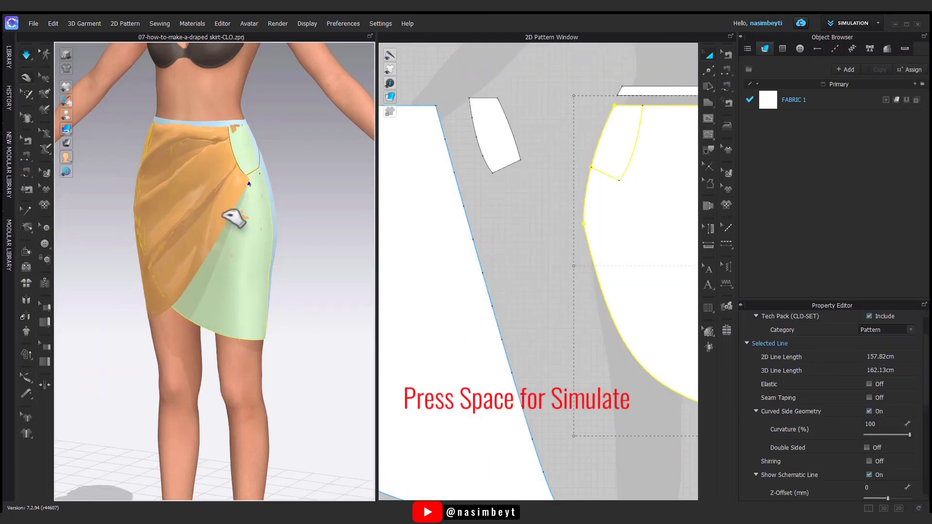
pyautogui.click(228, 217)
pyautogui.moveTo(243, 327); pyautogui.dragTo(185, 311, button='right')
pyautogui.moveTo(307, 291); pyautogui.dragTo(387, 283, button='right')
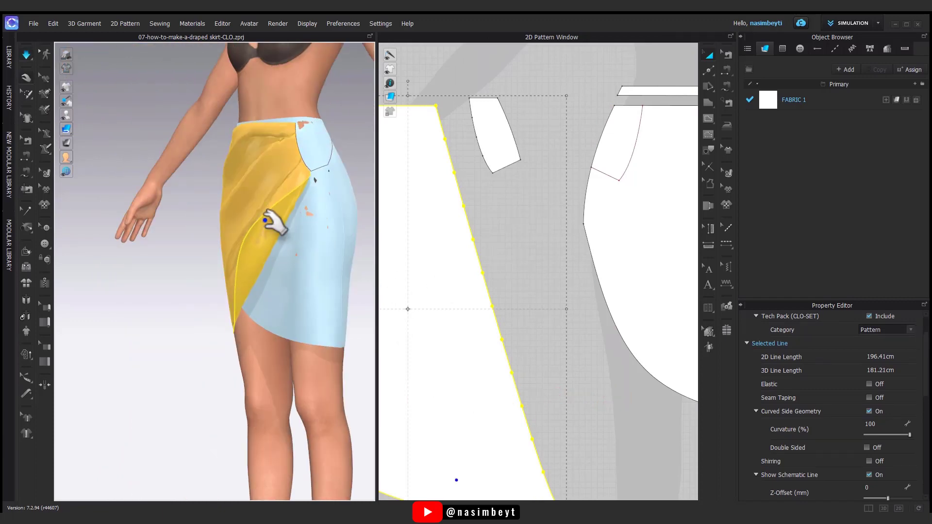
# Stop the simulation and remove the strengthening from the extended front panel
pyautogui.press('space')
pyautogui.rightClick(452, 321)
pyautogui.click(491, 321)
# Simulate the unstrengthened front panel and pull its folds and lower edge into a smooth diagonal drape
pyautogui.press('space')
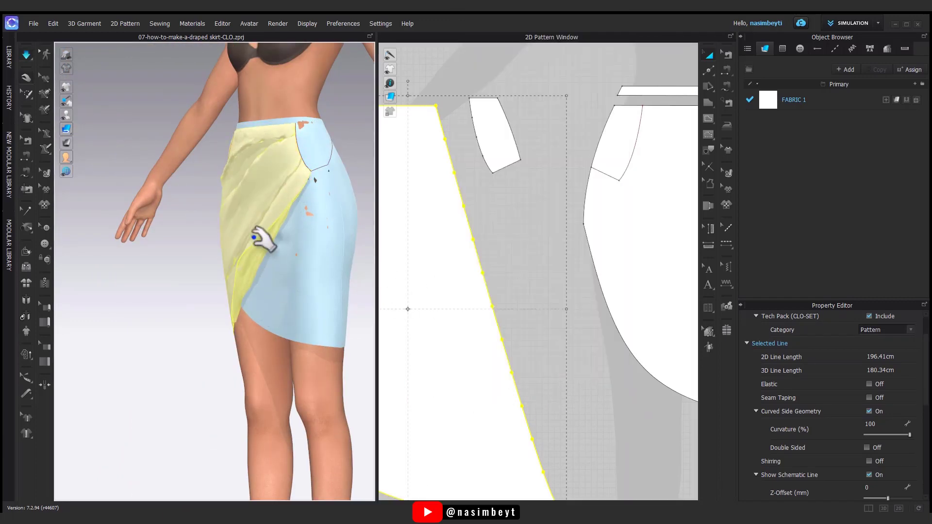
pyautogui.moveTo(253, 237); pyautogui.dragTo(252, 309)
pyautogui.moveTo(258, 314); pyautogui.dragTo(357, 336, button='right')
pyautogui.moveTo(257, 229); pyautogui.dragTo(177, 270)
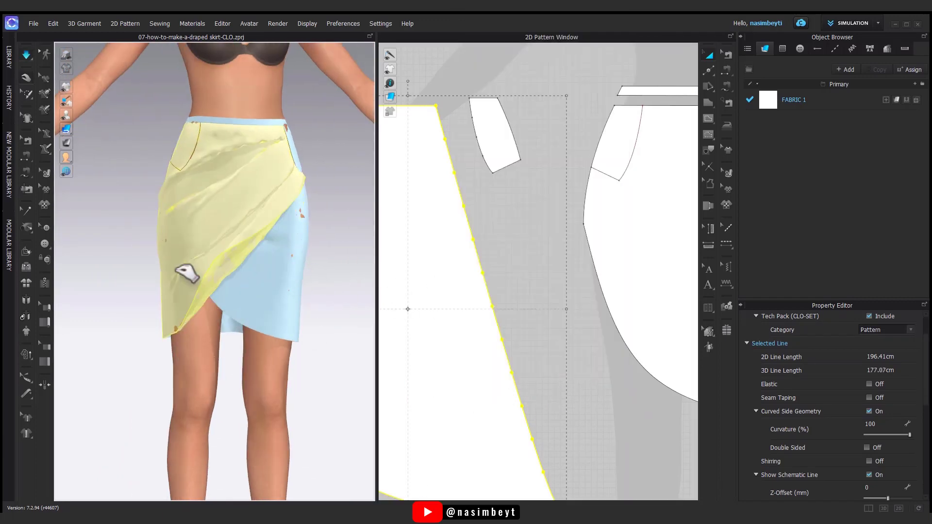
pyautogui.moveTo(243, 252); pyautogui.dragTo(347, 296, button='right')
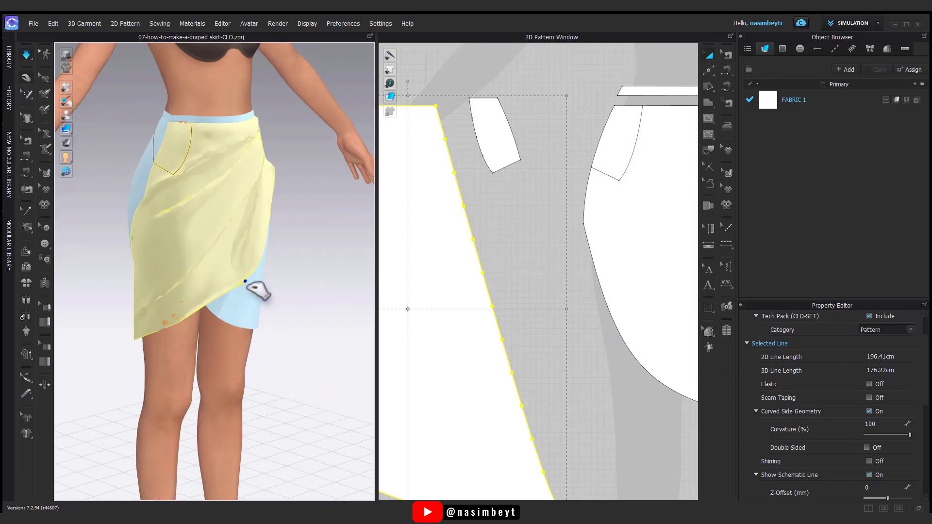
pyautogui.moveTo(242, 256); pyautogui.dragTo(272, 296, button='right')
pyautogui.press('space')
# Unfreeze the pocket piece, the curved front underlayer and the back panel together
pyautogui.click(508, 311)
pyautogui.scroll(-6, 508, 311)
pyautogui.moveTo(507, 342); pyautogui.dragTo(490, 349, button='middle')
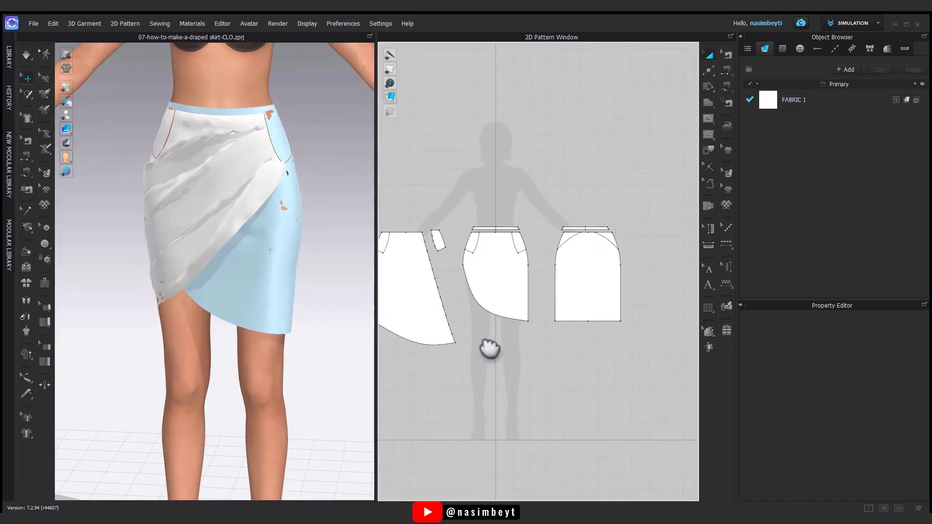
pyautogui.click(437, 241)
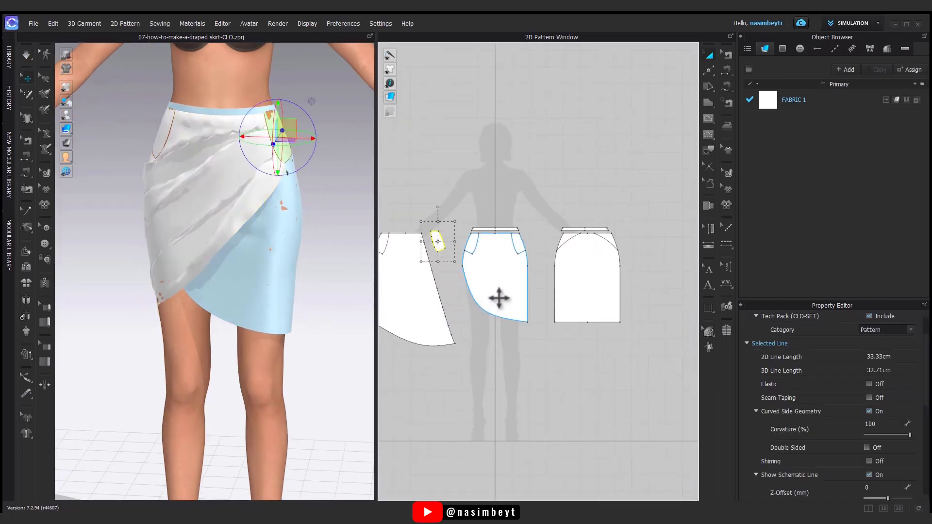
pyautogui.keyDown('shift'); pyautogui.click(499, 298); pyautogui.keyUp('shift')
pyautogui.keyDown('shift'); pyautogui.click(576, 304); pyautogui.keyUp('shift')
pyautogui.rightClick(576, 304)
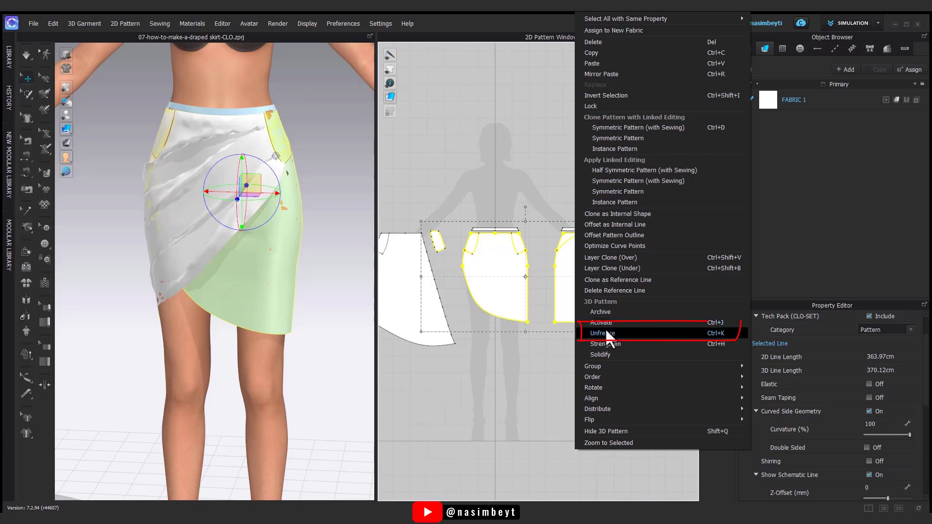
pyautogui.click(607, 332)
pyautogui.click(502, 372)
# Simulate the whole unfrozen skirt and pull the draped panel's lower corner and hem into place
pyautogui.moveTo(315, 350); pyautogui.dragTo(146, 311, button='right')
pyautogui.press('space')
pyautogui.click(259, 205)
pyautogui.moveTo(272, 301); pyautogui.dragTo(369, 298, button='right')
pyautogui.moveTo(144, 284); pyautogui.dragTo(80, 355)
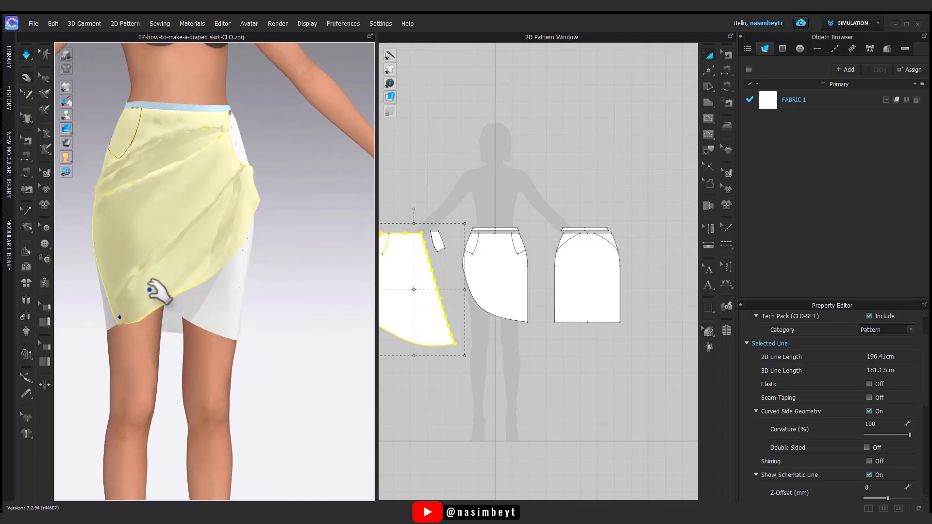
pyautogui.moveTo(156, 292); pyautogui.dragTo(176, 289, button='right')
pyautogui.scroll(-2, 281, 335)
pyautogui.click(163, 272)
pyautogui.click(183, 282)
pyautogui.press('space')
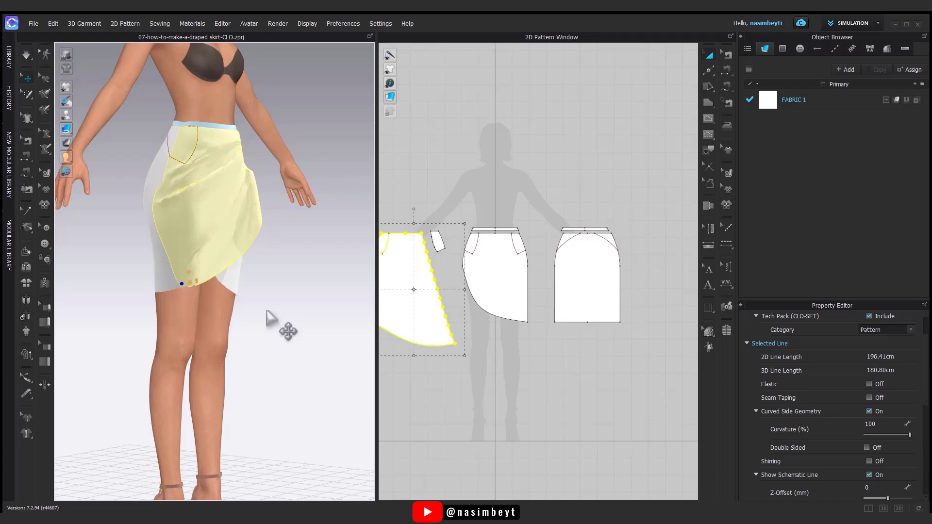
# Move the lower outer corner of the extended front panel outward by 5 cm with Edit Pattern
pyautogui.moveTo(423, 384); pyautogui.dragTo(514, 364, button='middle')
pyautogui.click(514, 364)
pyautogui.click(709, 72)
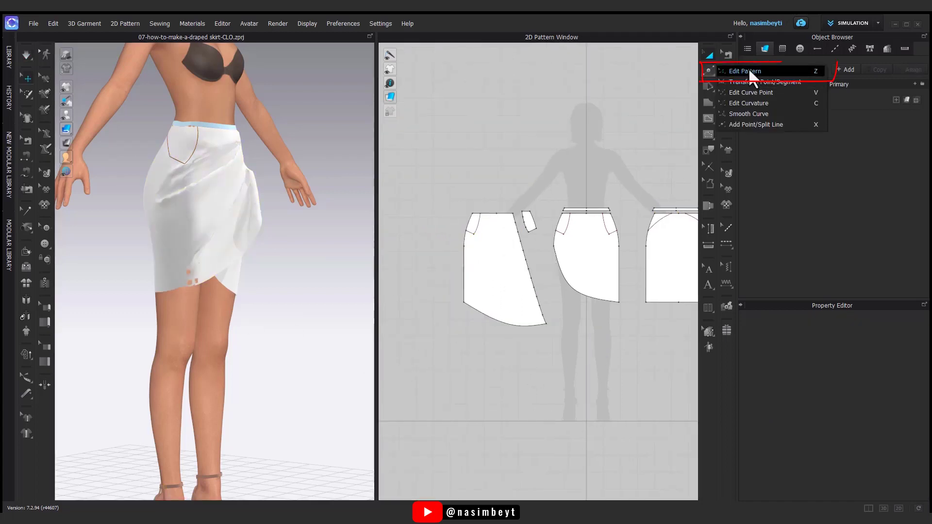
pyautogui.click(748, 71)
pyautogui.click(483, 319)
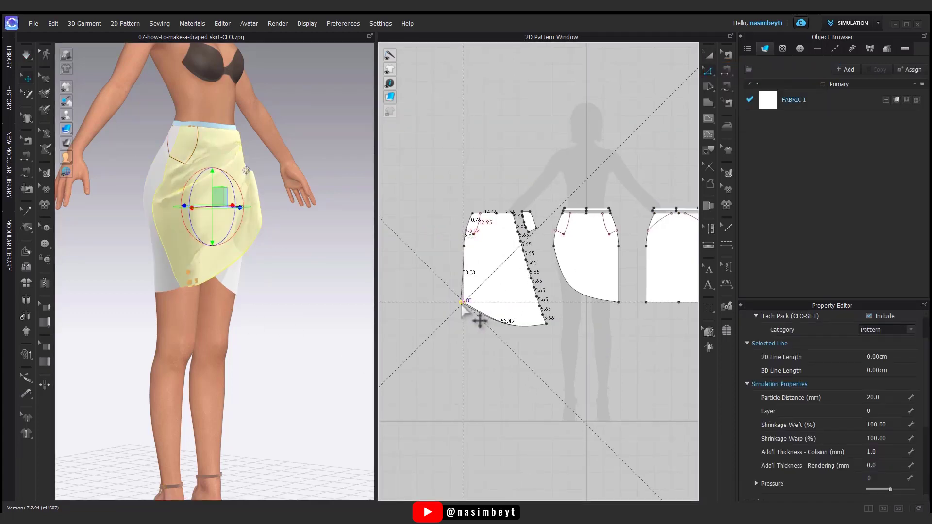
pyautogui.press('Return')
pyautogui.write('5')
pyautogui.click(441, 294)
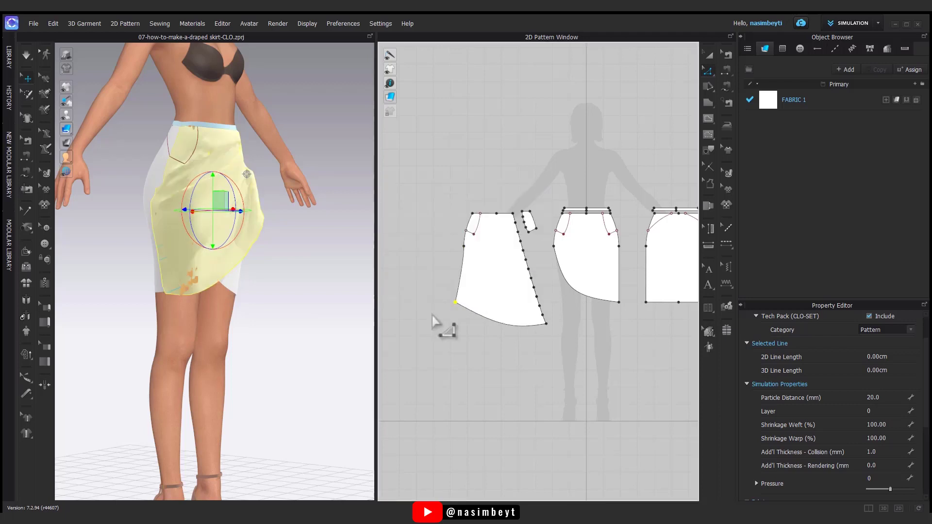
# Simulate the widened front panel and pull its folds and free edge down into an even diagonal drape
pyautogui.click(113, 293)
pyautogui.moveTo(189, 350); pyautogui.dragTo(243, 354, button='right')
pyautogui.moveTo(245, 201); pyautogui.dragTo(253, 273)
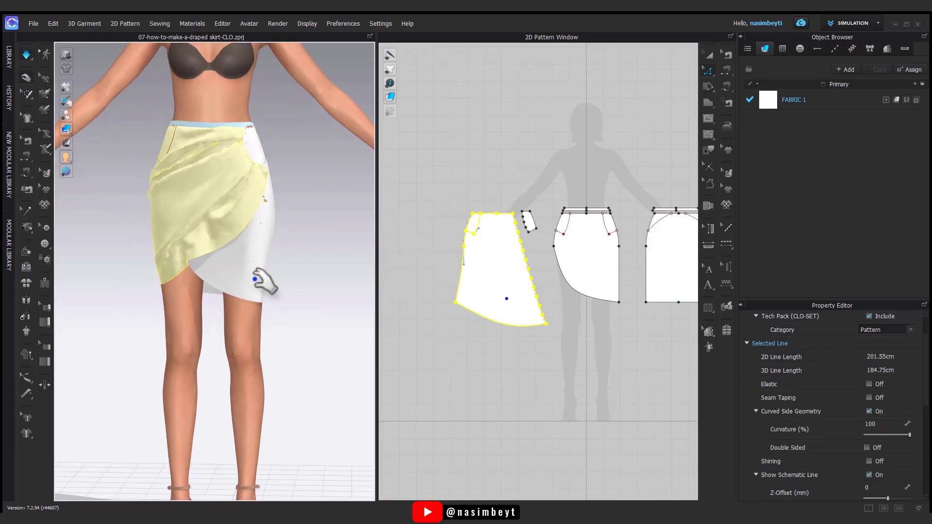
pyautogui.moveTo(253, 273); pyautogui.dragTo(185, 272, button='right')
pyautogui.click(284, 205)
pyautogui.moveTo(246, 177); pyautogui.dragTo(250, 231)
pyautogui.moveTo(262, 329); pyautogui.dragTo(316, 329, button='right')
pyautogui.click(316, 329)
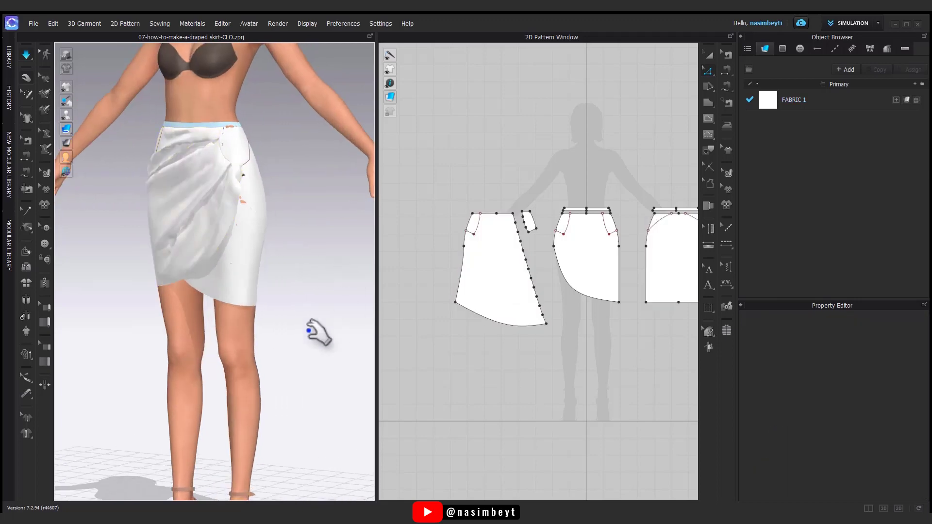
pyautogui.scroll(-3, 481, 350)
pyautogui.moveTo(541, 366); pyautogui.dragTo(521, 354, button='middle')
pyautogui.moveTo(174, 359); pyautogui.dragTo(205, 322, button='right')
pyautogui.press('space')
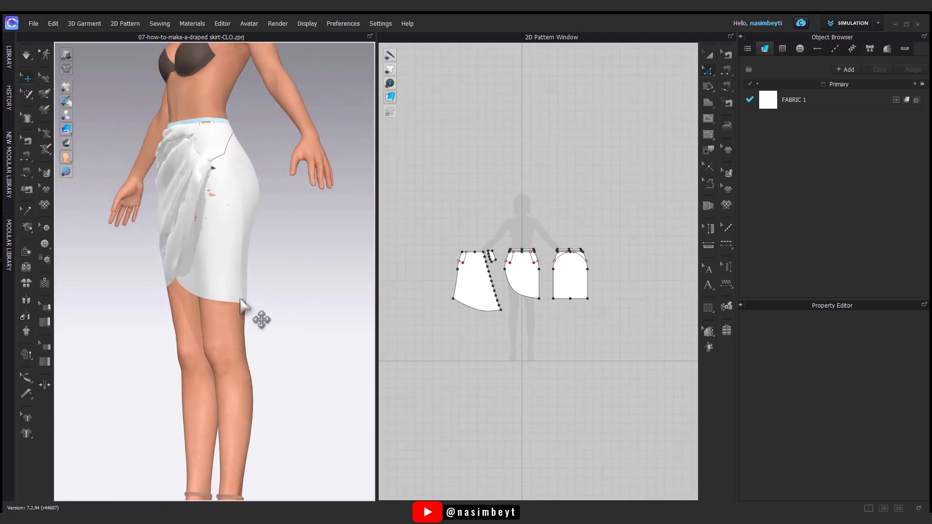
# Raise the adjoining lower side-seam corners of the curved front underlayer and back panel slightly, and simulate the skirt
pyautogui.click(244, 296)
pyautogui.scroll(4, 552, 298)
pyautogui.click(617, 249)
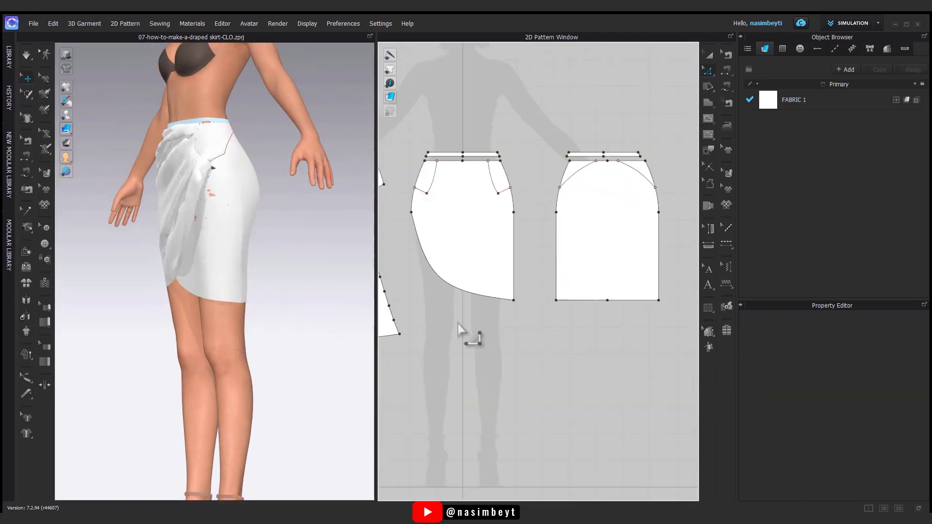
pyautogui.moveTo(459, 323); pyautogui.dragTo(562, 293)
pyautogui.press('Up')
pyautogui.press('Up')
pyautogui.press('Up')
pyautogui.press('Up')
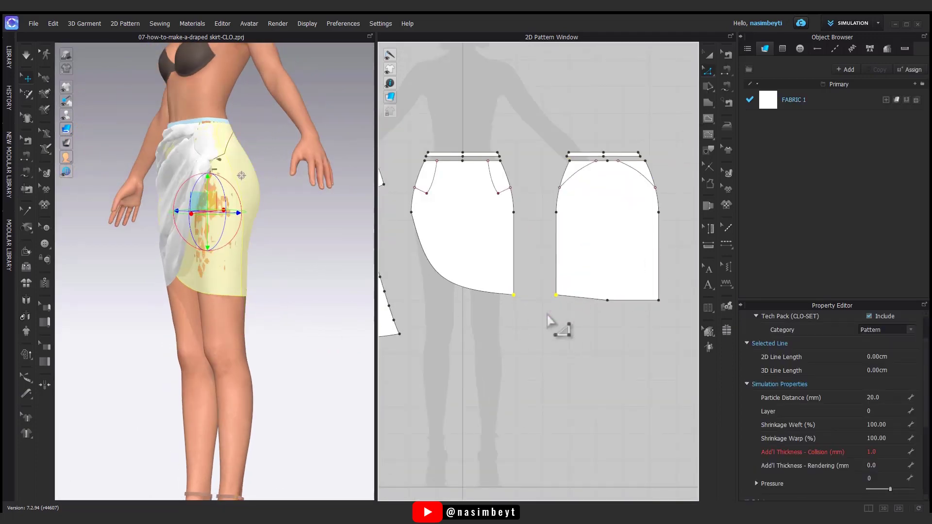
pyautogui.press('Up')
pyautogui.press('space')
pyautogui.moveTo(291, 350); pyautogui.dragTo(177, 386, button='right')
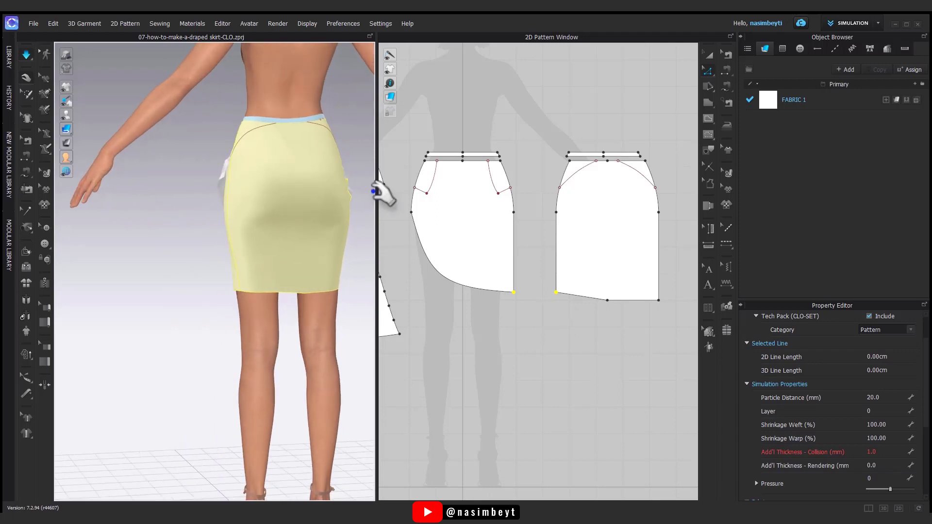
# Smooth the angled hem of the back panel into one gentle curve between its lower corners
pyautogui.click(710, 73)
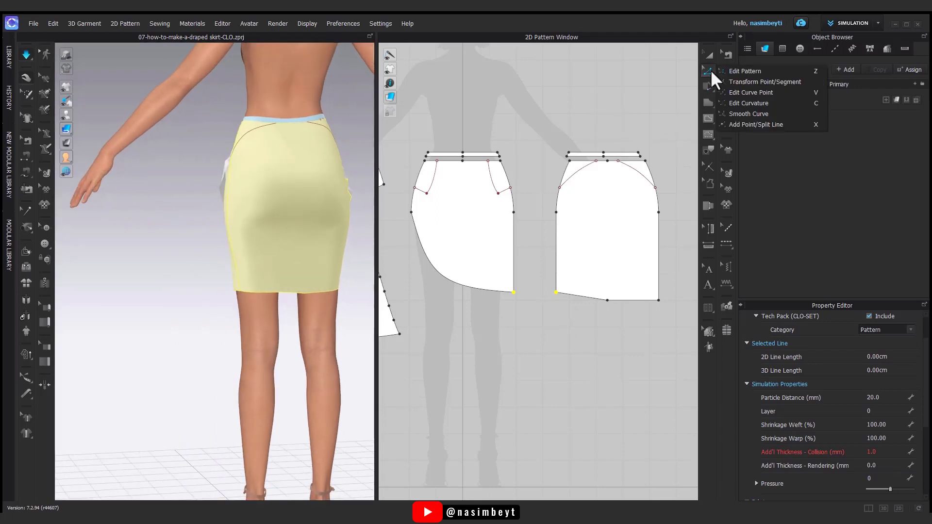
pyautogui.click(738, 119)
pyautogui.moveTo(607, 301); pyautogui.dragTo(563, 198)
pyautogui.moveTo(253, 341); pyautogui.dragTo(456, 332, button='right')
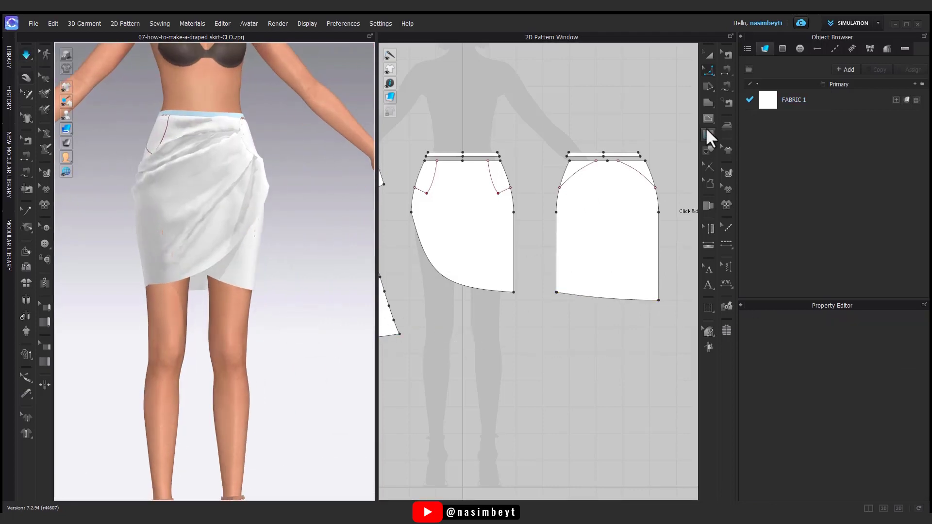
# Stop the simulation and set the particle distance of all pattern pieces to 5 mm
pyautogui.click(709, 56)
pyautogui.press('space')
pyautogui.scroll(4, 550, 364)
pyautogui.moveTo(406, 354); pyautogui.dragTo(626, 234)
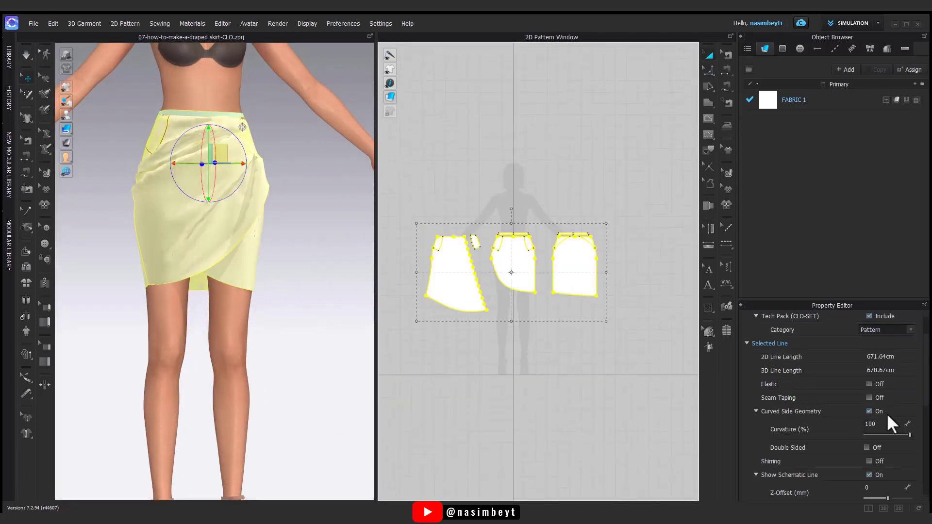
pyautogui.scroll(-1, 887, 413)
pyautogui.doubleClick(885, 436)
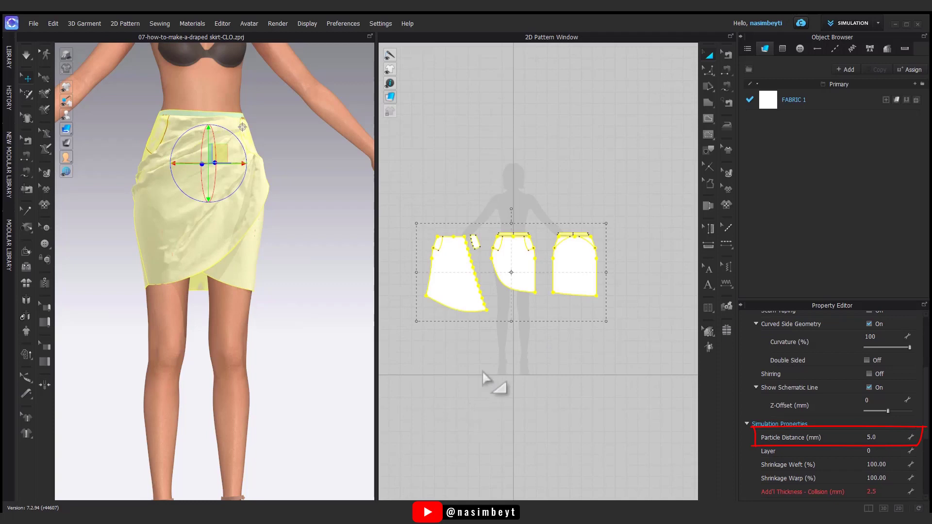
# Simulate the refined skirt and pull the front panel's folds near the hip upward
pyautogui.press('space')
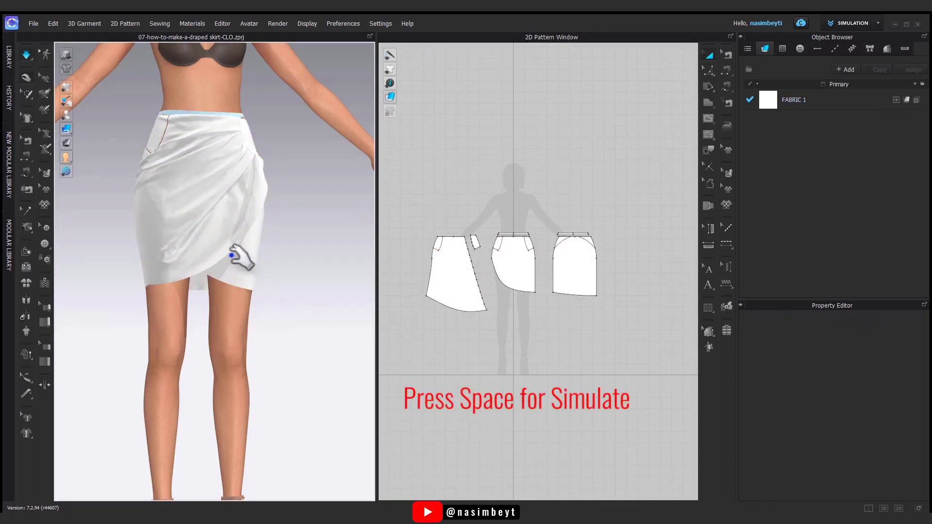
pyautogui.click(148, 189)
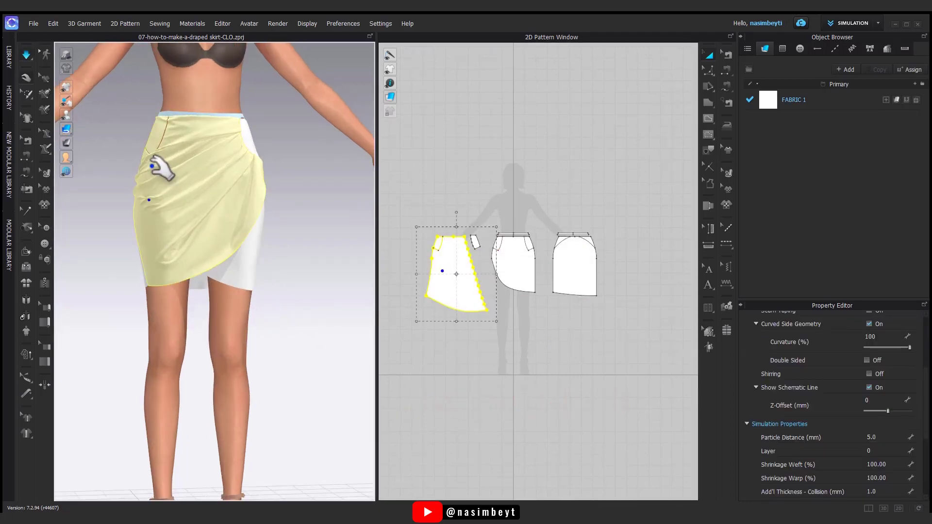
pyautogui.moveTo(270, 252); pyautogui.dragTo(238, 249, button='right')
pyautogui.click(311, 255)
# Show the skirt with high-quality rendering and examine its drape, folds and hem from several sides
pyautogui.scroll(-3, 248, 229)
pyautogui.moveTo(247, 228); pyautogui.dragTo(251, 301, button='middle')
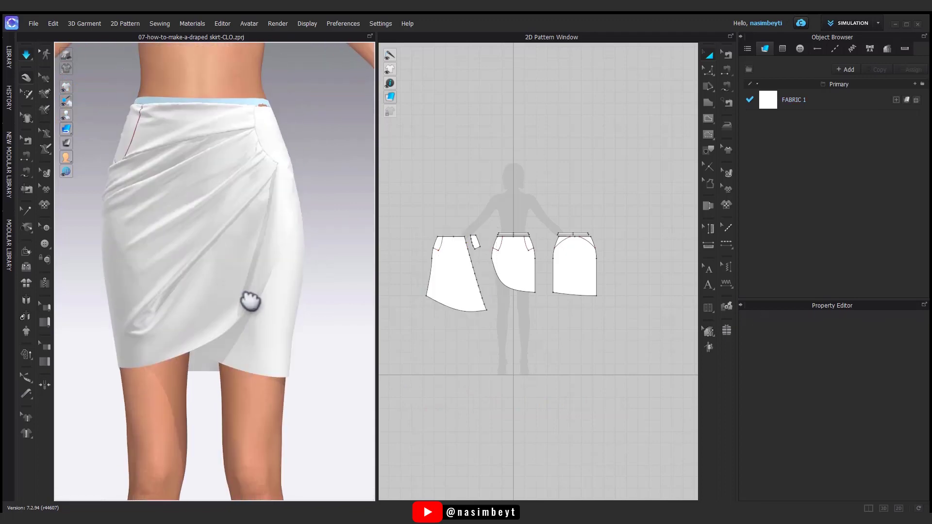
pyautogui.moveTo(111, 87); pyautogui.dragTo(337, 313, button='right')
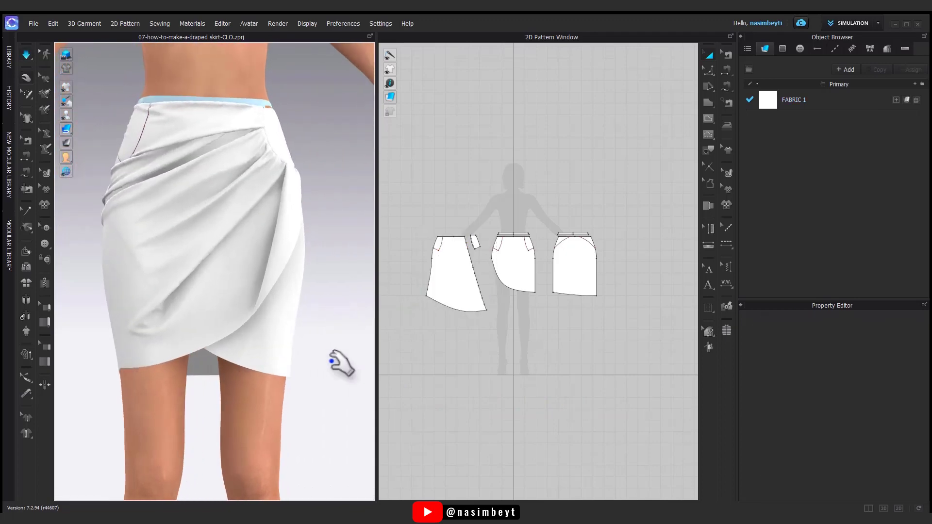
pyautogui.scroll(-5, 334, 377)
pyautogui.moveTo(333, 392); pyautogui.dragTo(157, 429, button='right')
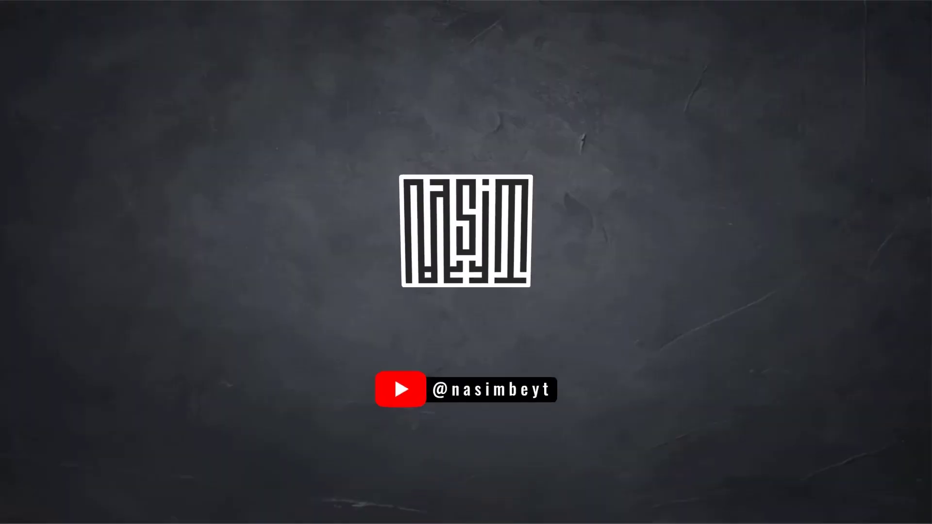